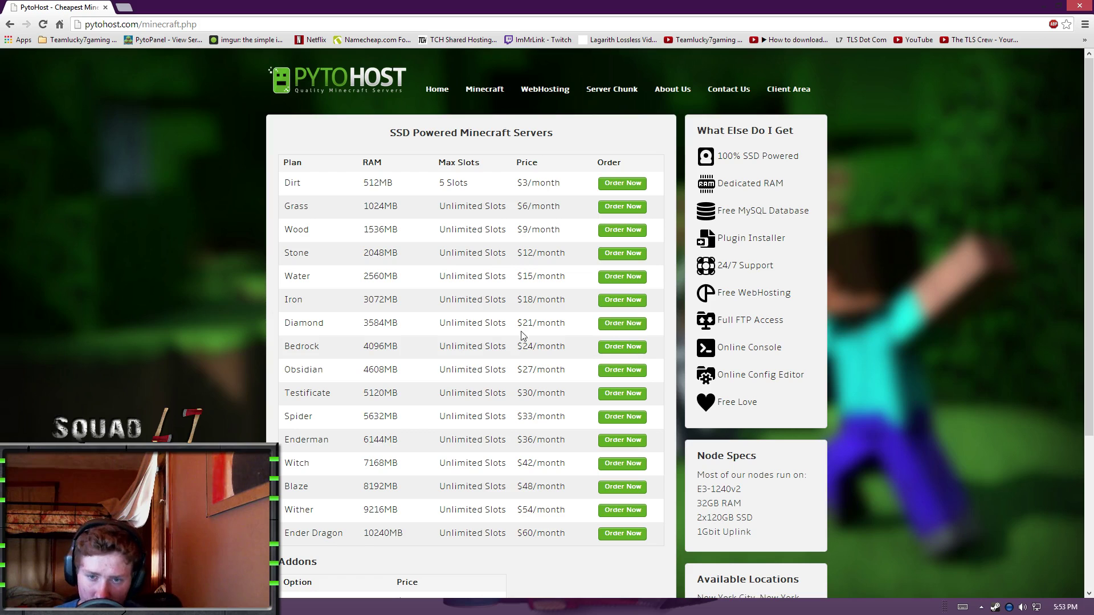
Close the server hosting page, look at the launcher download page on minecraft.net, and close that window
{"action": "left_click", "coordinate": [1081, 5]}
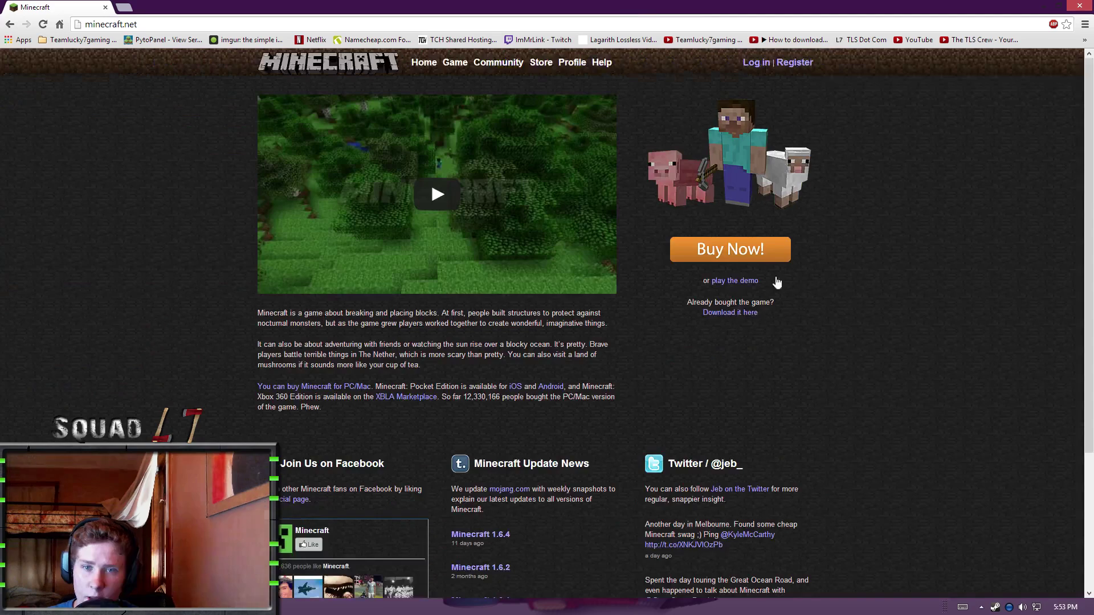
{"action": "left_click", "coordinate": [719, 314]}
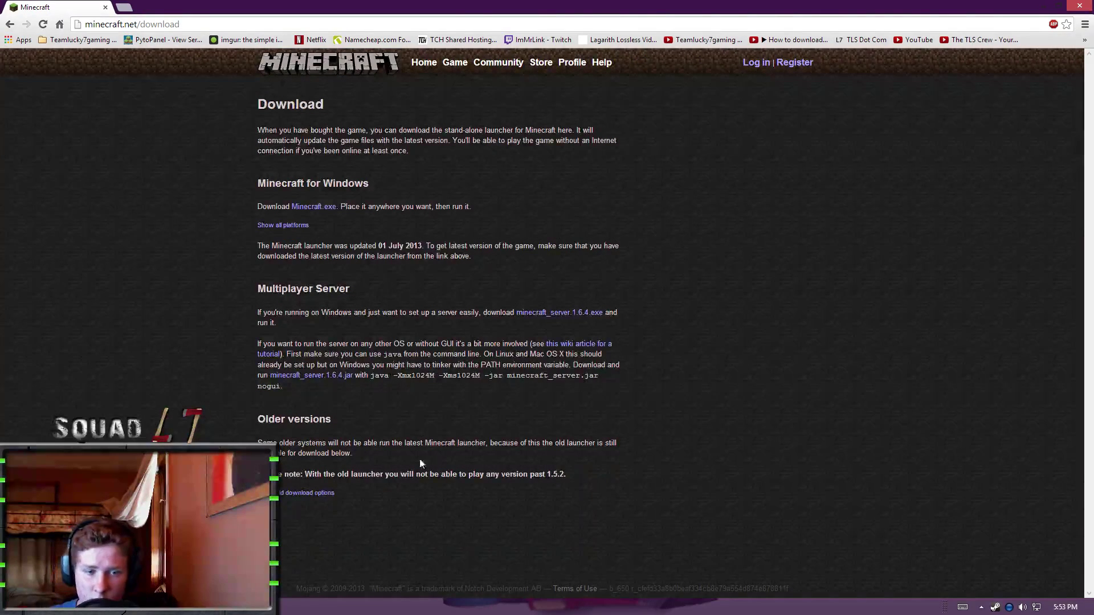
{"action": "key", "text": "super+Down"}
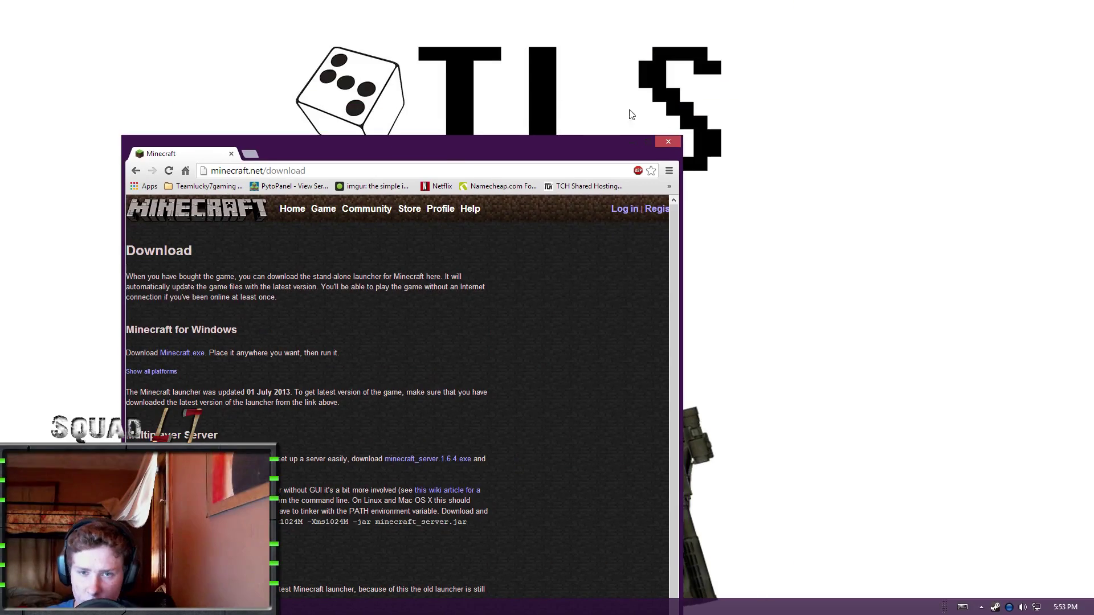
{"action": "left_click", "coordinate": [664, 141]}
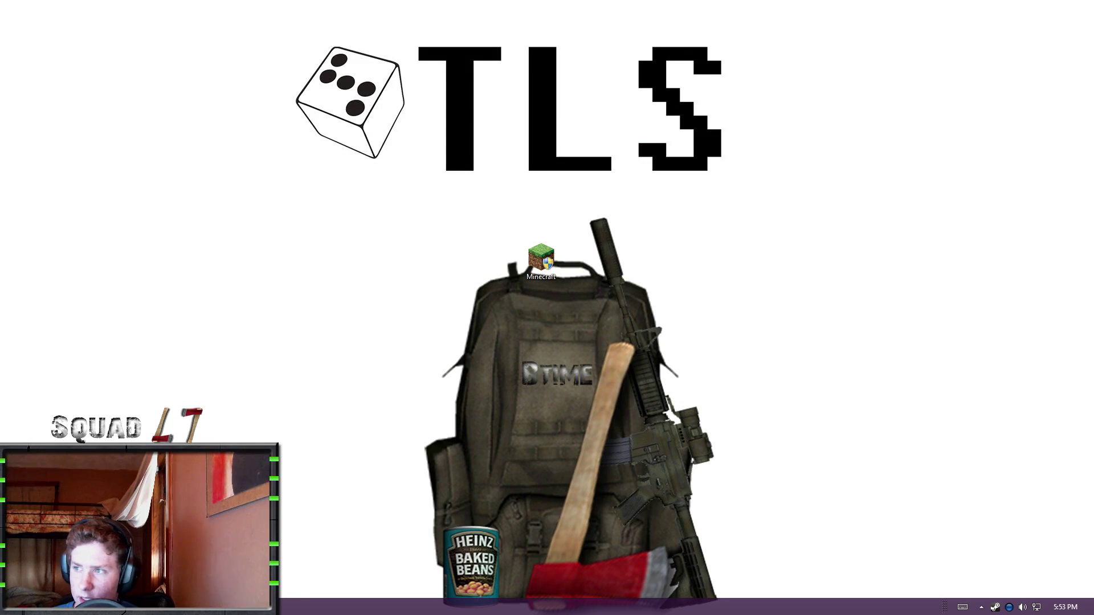
Download CraftBukkit development build #2889 for version 1.6.4-R0.1 from the Bukkit downloads page
{"action": "key", "text": "alt+Tab"}
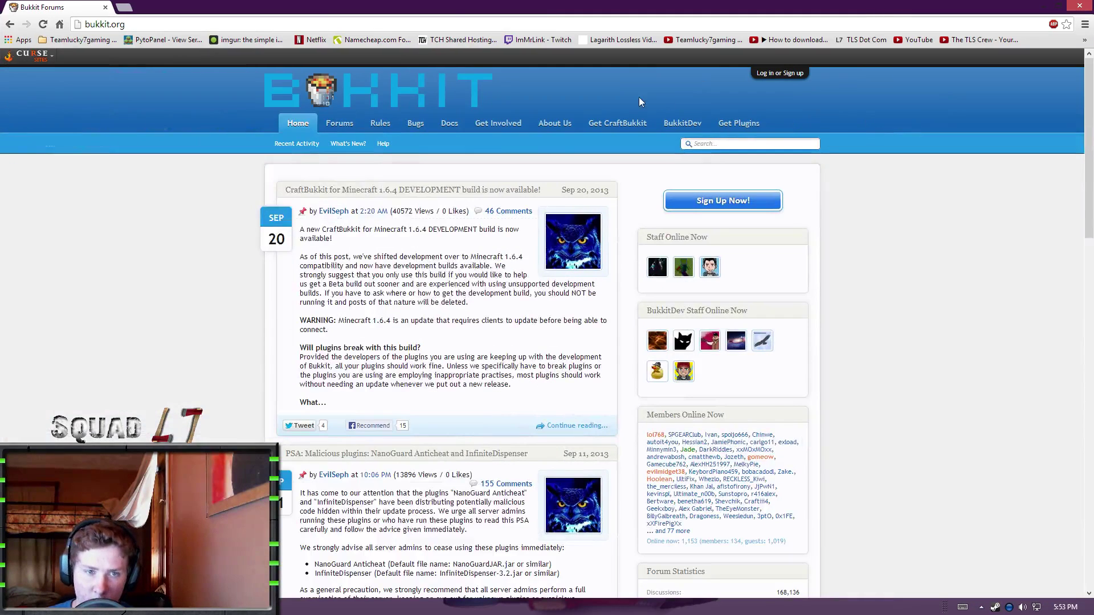
{"action": "key", "text": "super+d"}
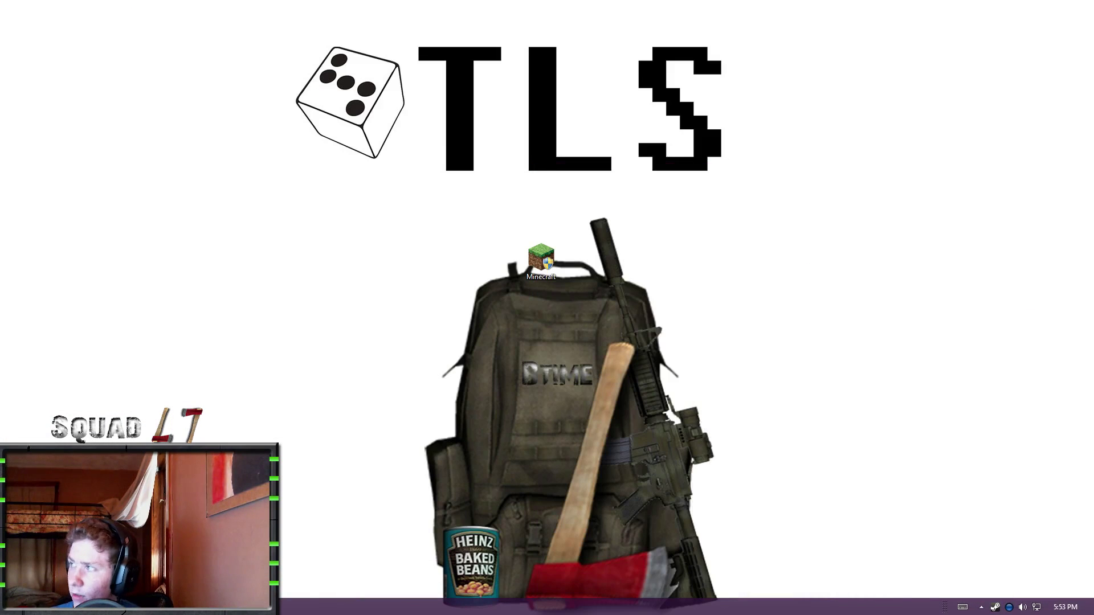
{"action": "key", "text": "alt+Tab"}
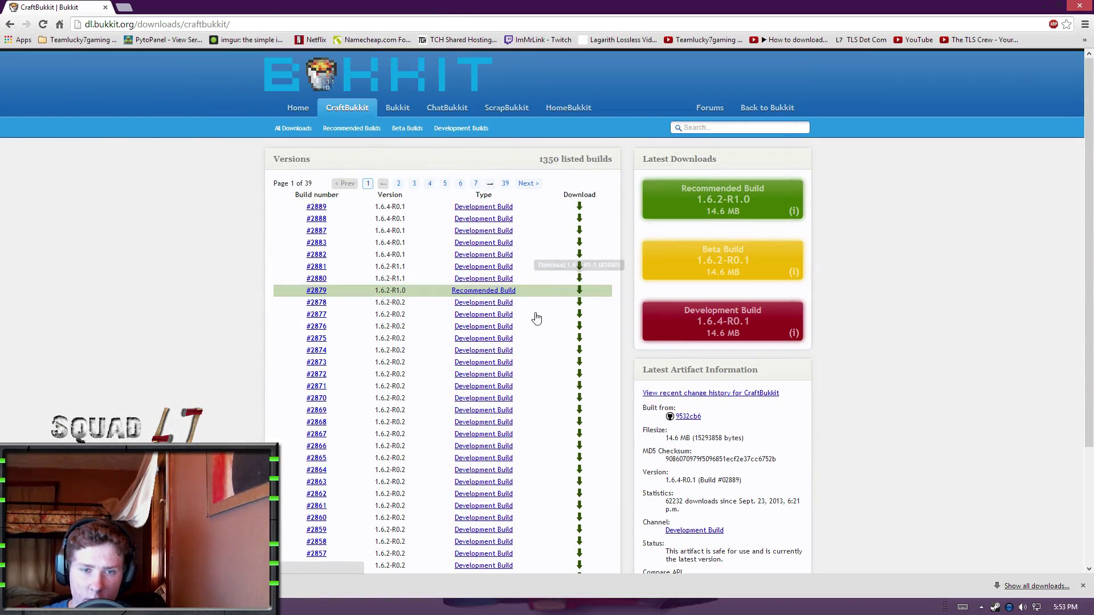
{"action": "left_click", "coordinate": [581, 207]}
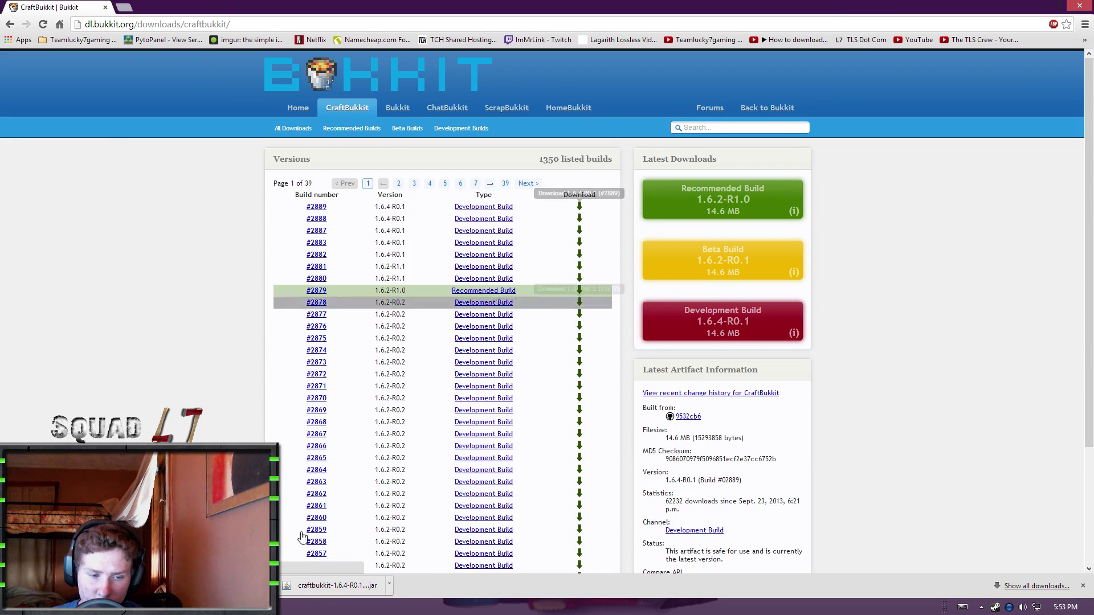
Move the browser window aside and create a desktop folder named "minecraft server"
{"action": "left_click_drag", "start_coordinate": [262, 4], "coordinate": [901, 64]}
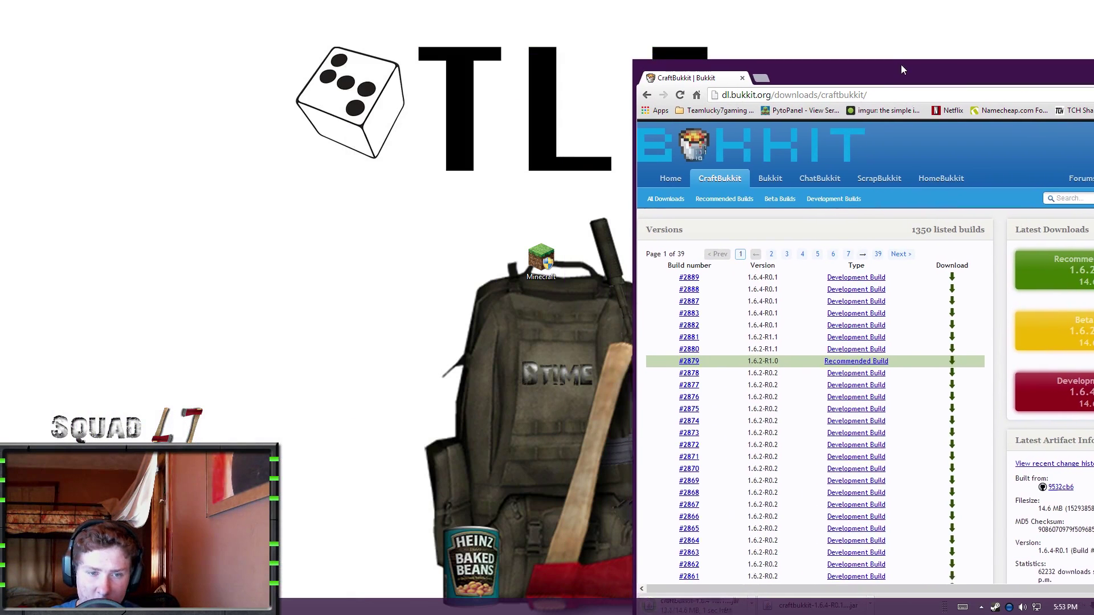
{"action": "right_click", "coordinate": [255, 114]}
{"action": "mouse_move", "coordinate": [314, 250]}
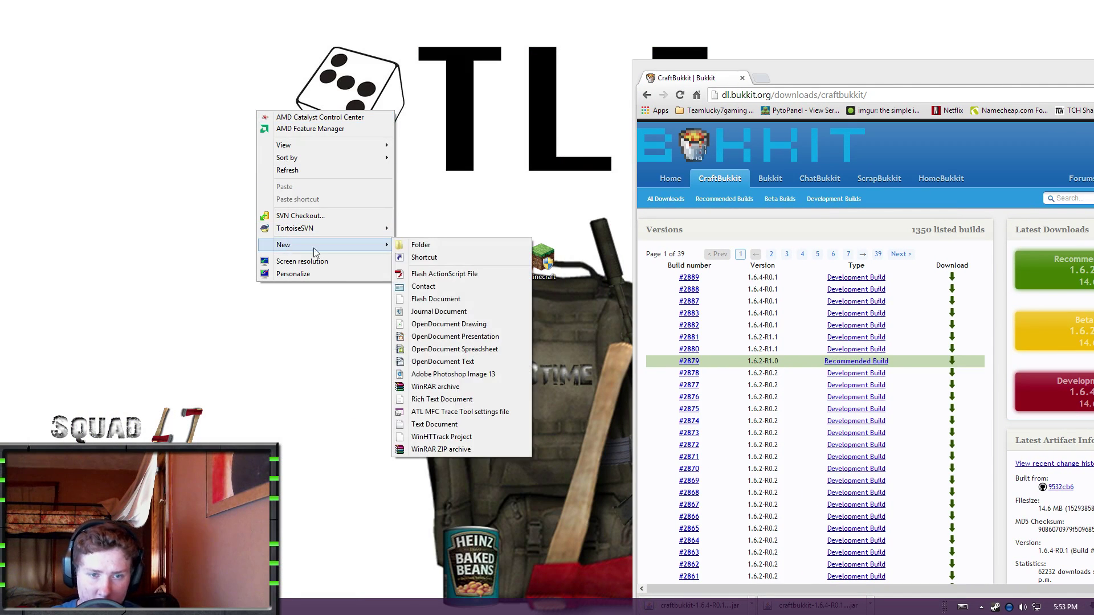
{"action": "left_click", "coordinate": [402, 247]}
{"action": "type", "text": "minecraf"}
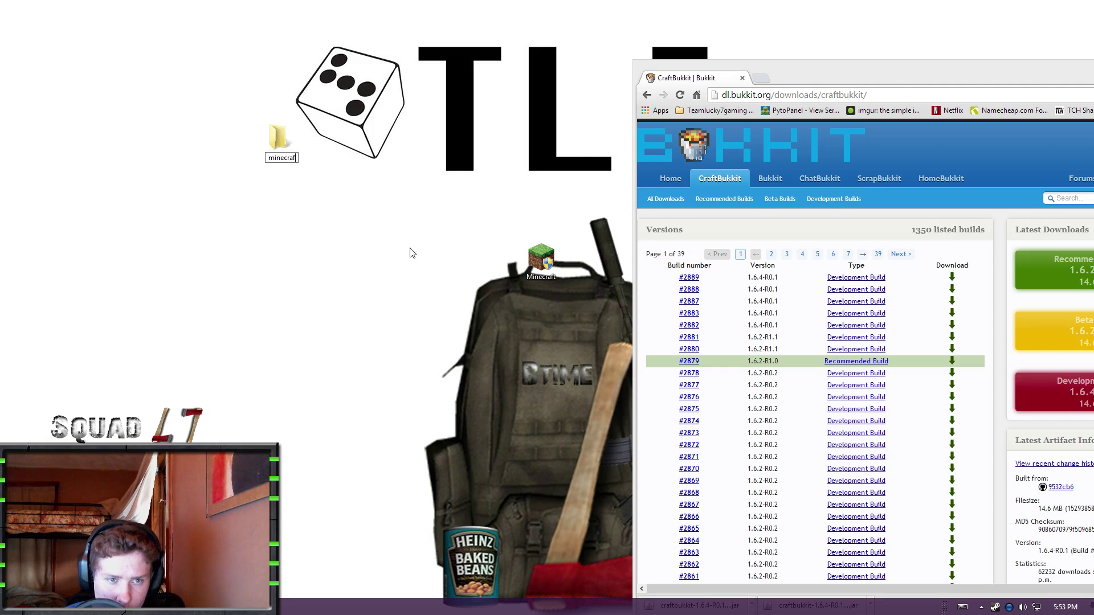
{"action": "type", "text": "t server"}
{"action": "key", "text": "Return"}
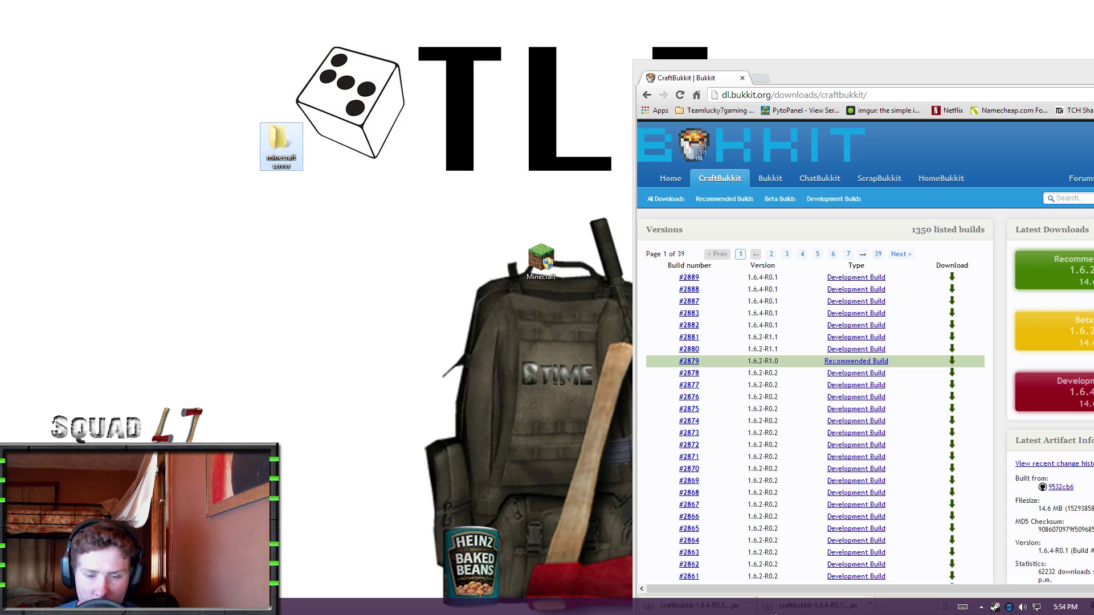
Put the downloaded CraftBukkit jar into the minecraft server folder and open that folder
{"action": "left_click_drag", "start_coordinate": [812, 80], "coordinate": [857, 36]}
{"action": "left_click_drag", "start_coordinate": [764, 564], "coordinate": [281, 146]}
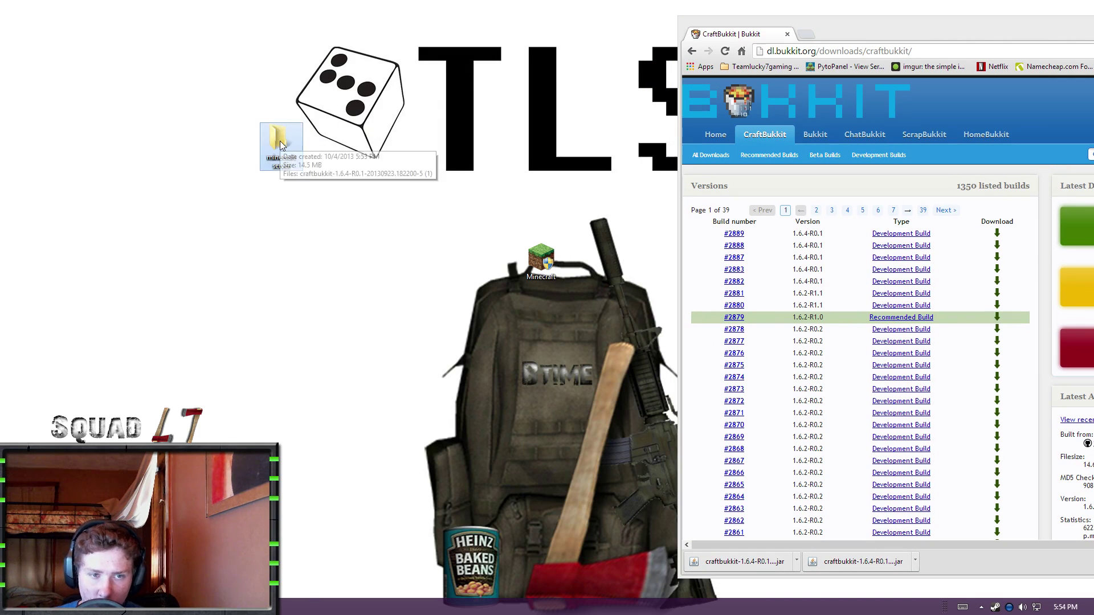
{"action": "double_click", "coordinate": [279, 141]}
Rename the CraftBukkit jar file as craftbukkit
{"action": "right_click", "coordinate": [273, 271]}
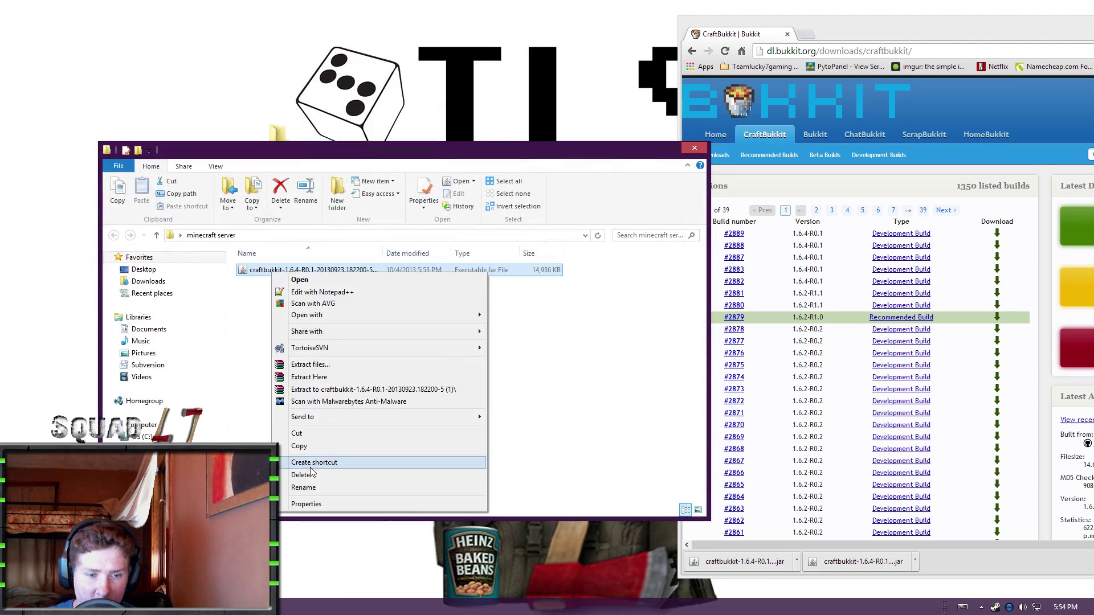
{"action": "left_click", "coordinate": [303, 487]}
{"action": "key", "text": "BackSpace"}
{"action": "type", "text": "craftbukkit"}
{"action": "key", "text": "Return"}
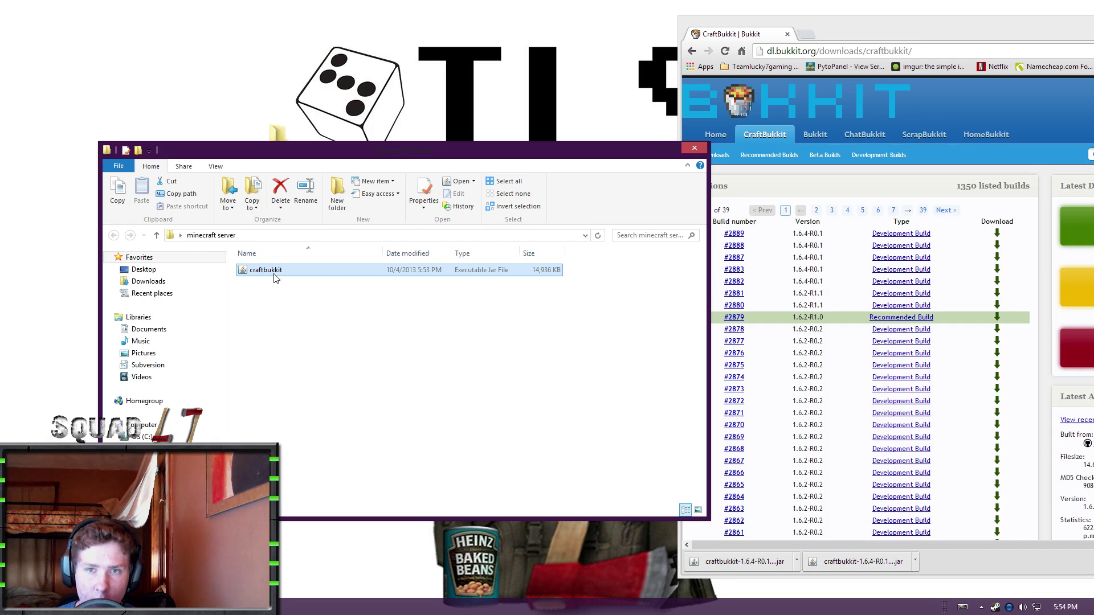
{"action": "left_click", "coordinate": [304, 338]}
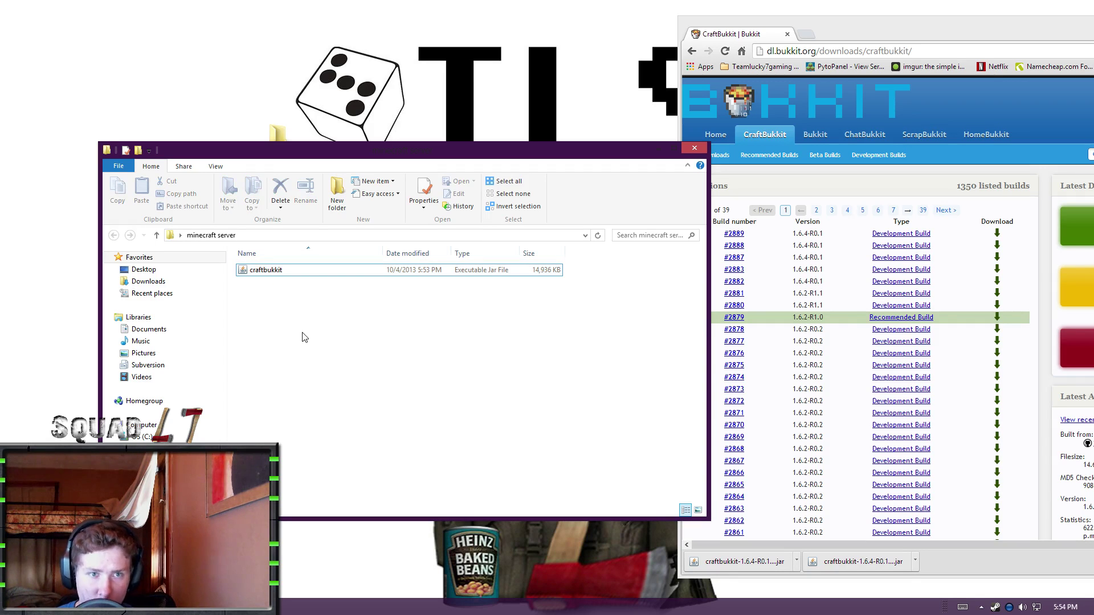
Run the craftbukkit jar to generate its server files, and move the folder window off the desktop folder
{"action": "double_click", "coordinate": [299, 279]}
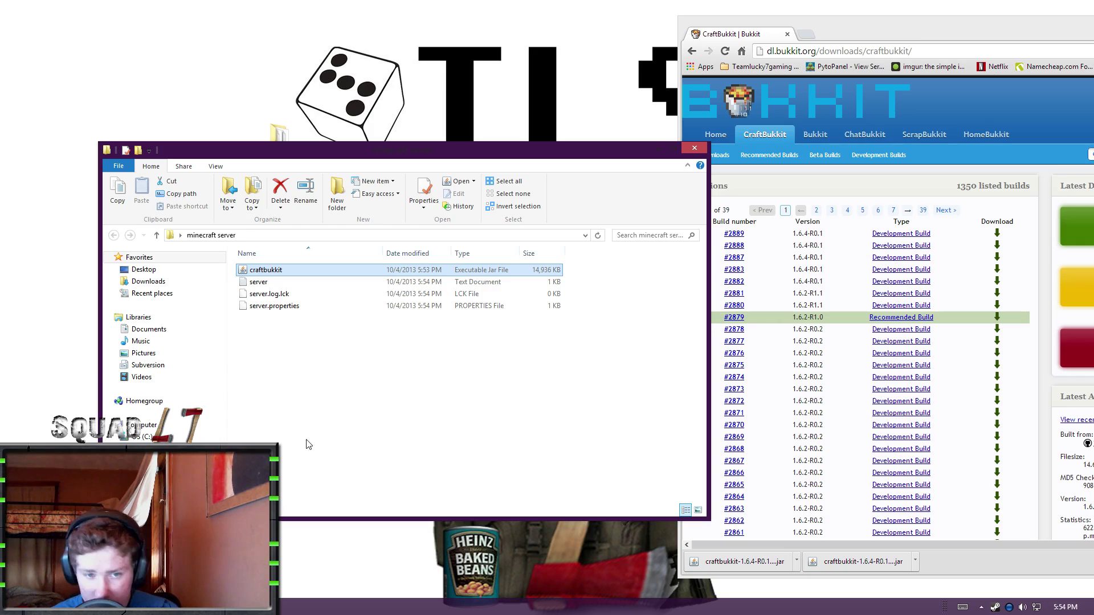
{"action": "left_click_drag", "start_coordinate": [333, 157], "coordinate": [593, 114]}
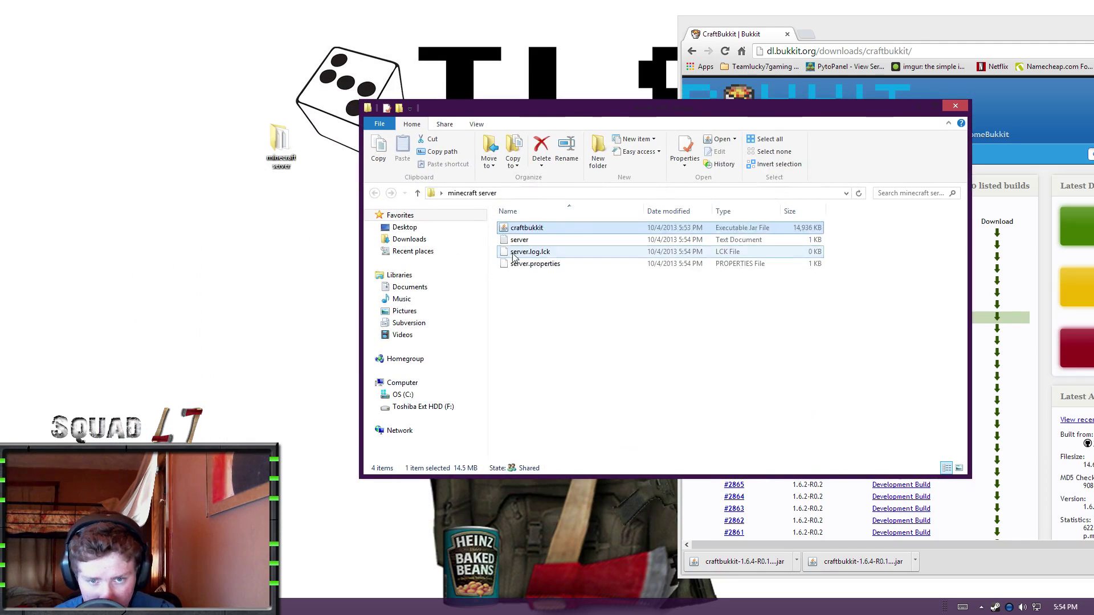
{"action": "left_click", "coordinate": [556, 319]}
Close the Minecraft launcher and end the running server process in Task Manager
{"action": "right_click", "coordinate": [509, 605]}
{"action": "key", "text": "Escape"}
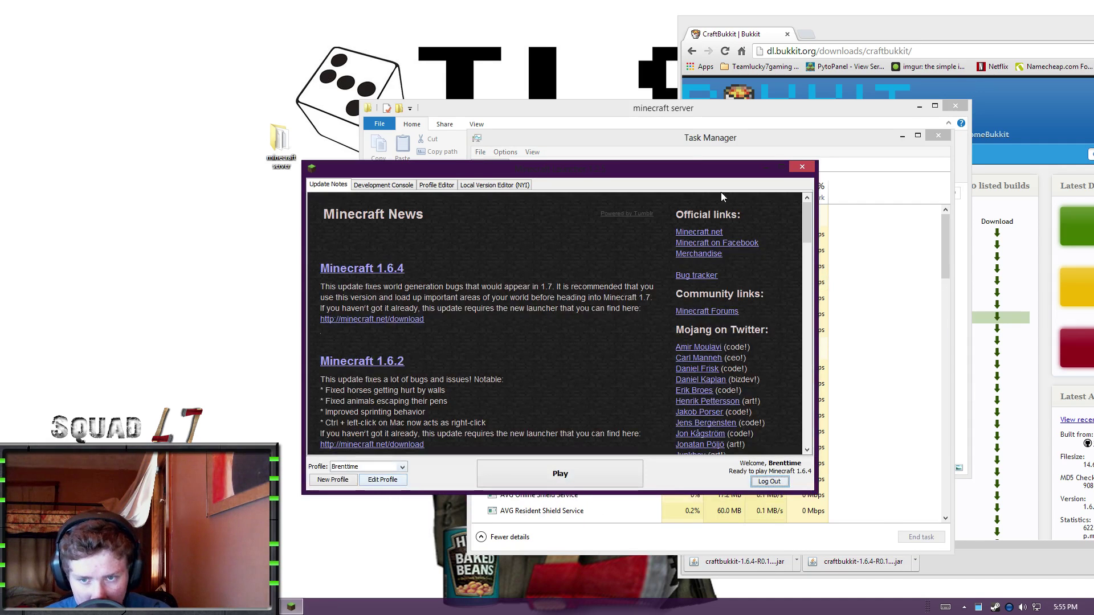
{"action": "left_click", "coordinate": [802, 166]}
{"action": "scroll", "coordinate": [597, 395], "scroll_direction": "down", "scroll_amount": 10}
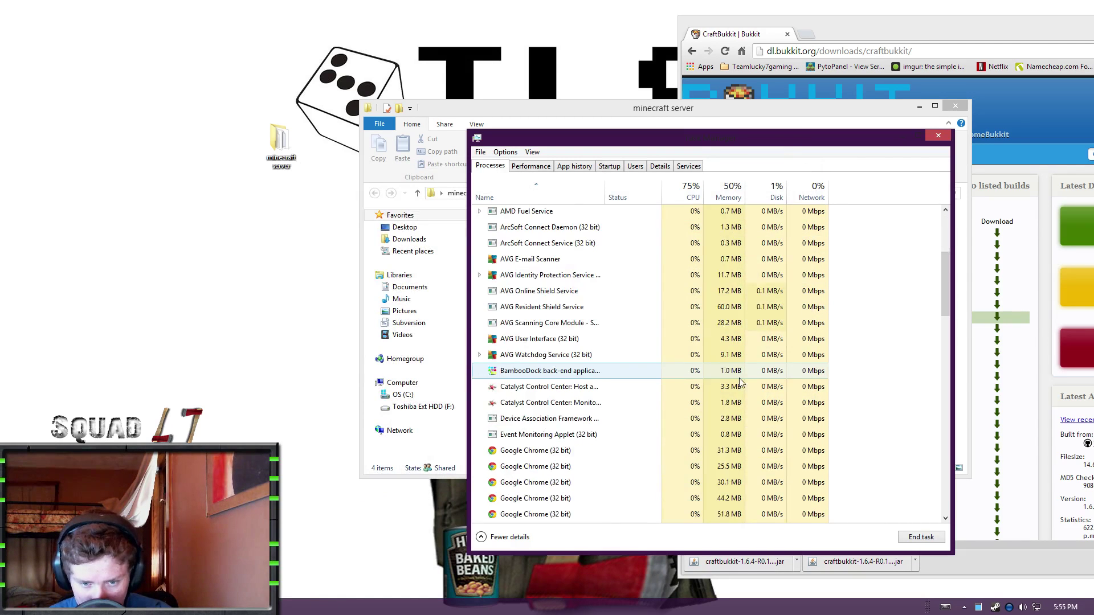
{"action": "left_click", "coordinate": [597, 396]}
{"action": "key", "text": "Delete"}
{"action": "key", "text": "Delete"}
{"action": "left_click", "coordinate": [938, 138]}
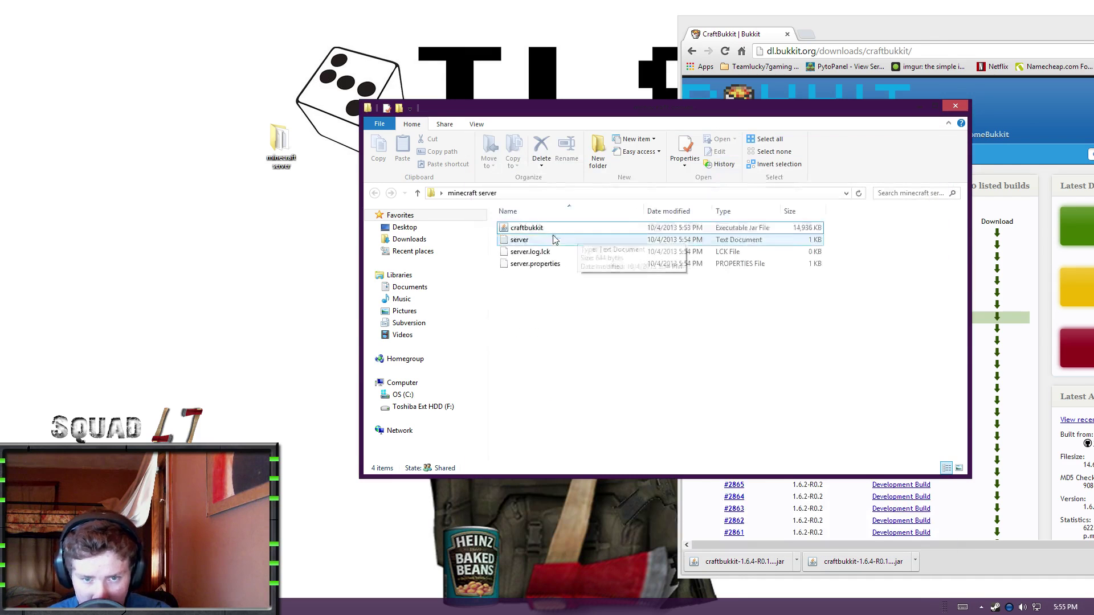
Run the craftbukkit jar again to generate the remaining server files, and select the plugins folder
{"action": "double_click", "coordinate": [551, 227]}
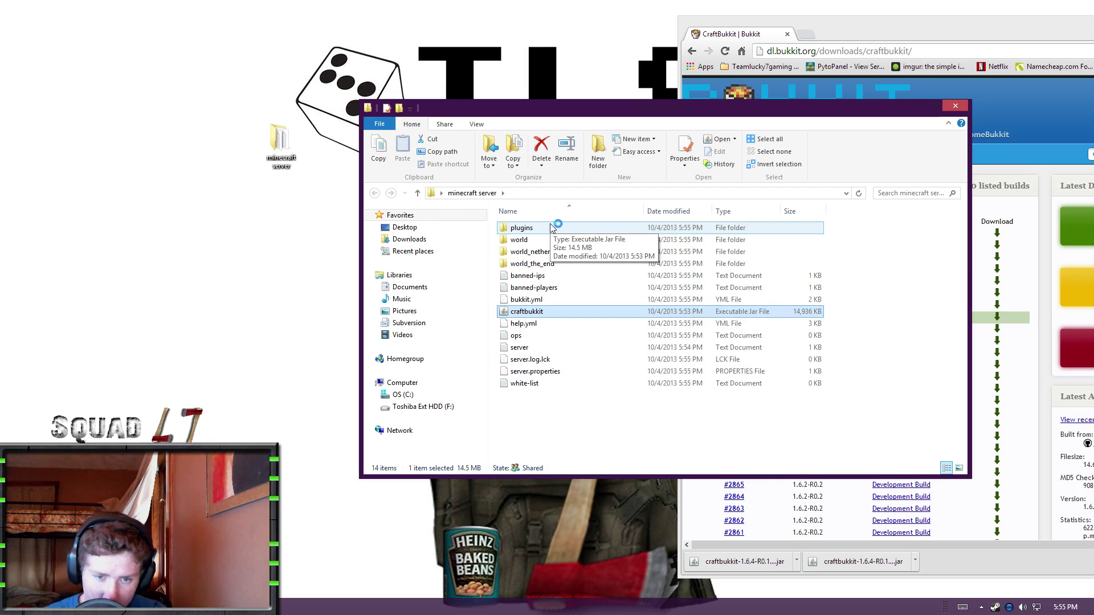
{"action": "left_click", "coordinate": [608, 289]}
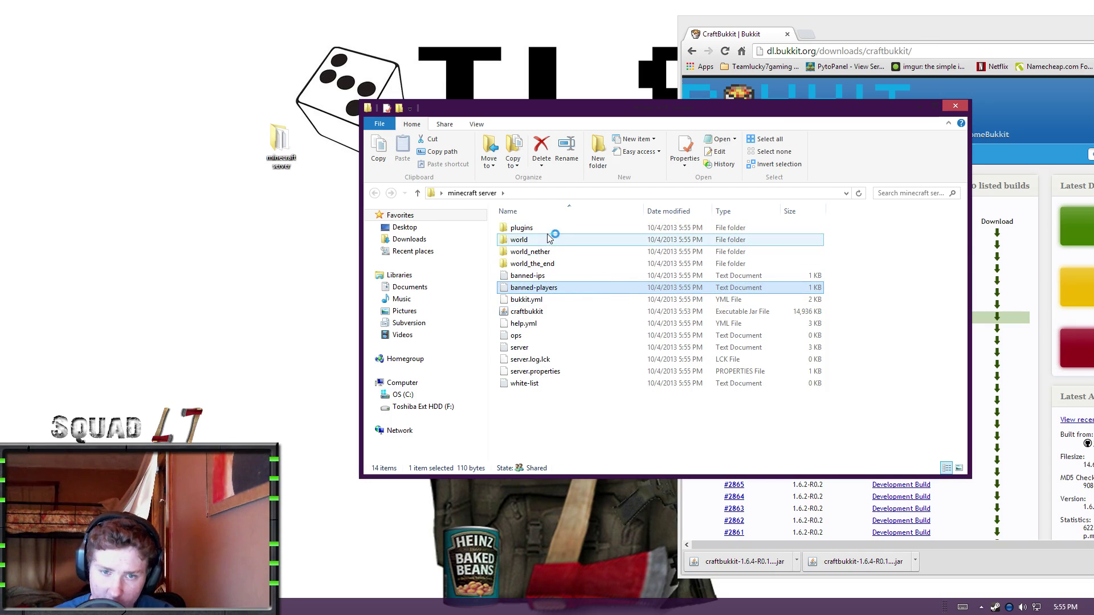
{"action": "left_click", "coordinate": [522, 230]}
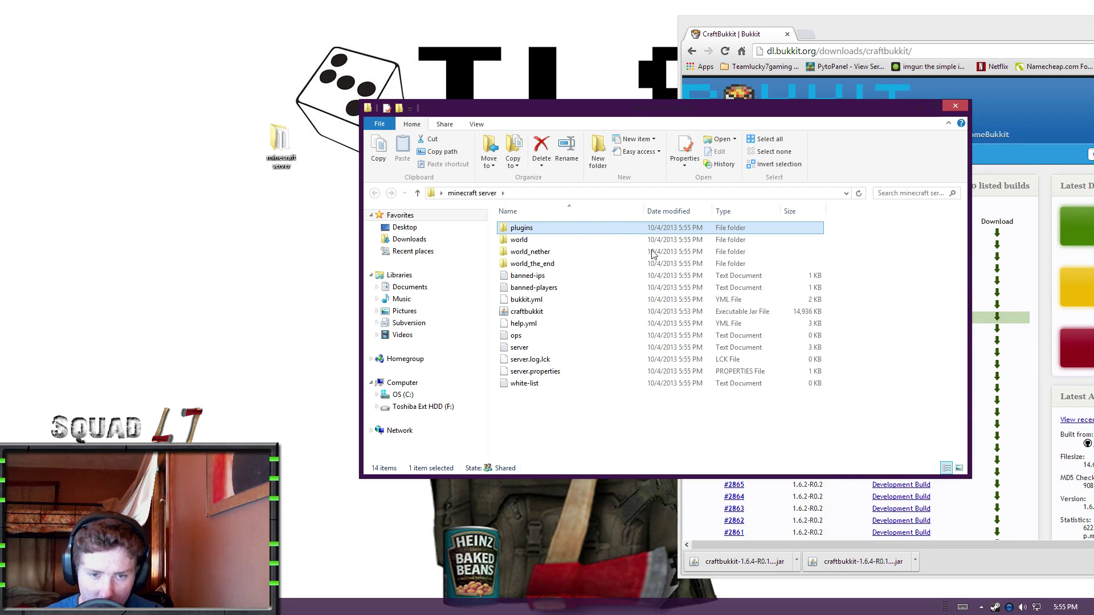
Create a text document named Run in the minecraft server folder and open it for editing
{"action": "right_click", "coordinate": [604, 429]}
{"action": "mouse_move", "coordinate": [635, 403]}
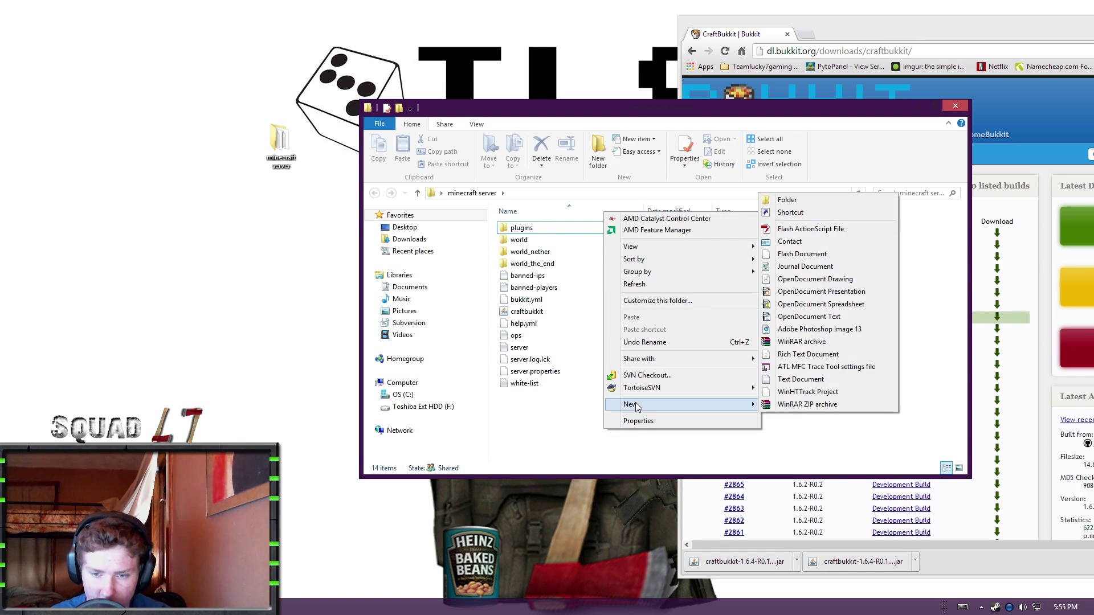
{"action": "left_click", "coordinate": [800, 379]}
{"action": "type", "text": "Run"}
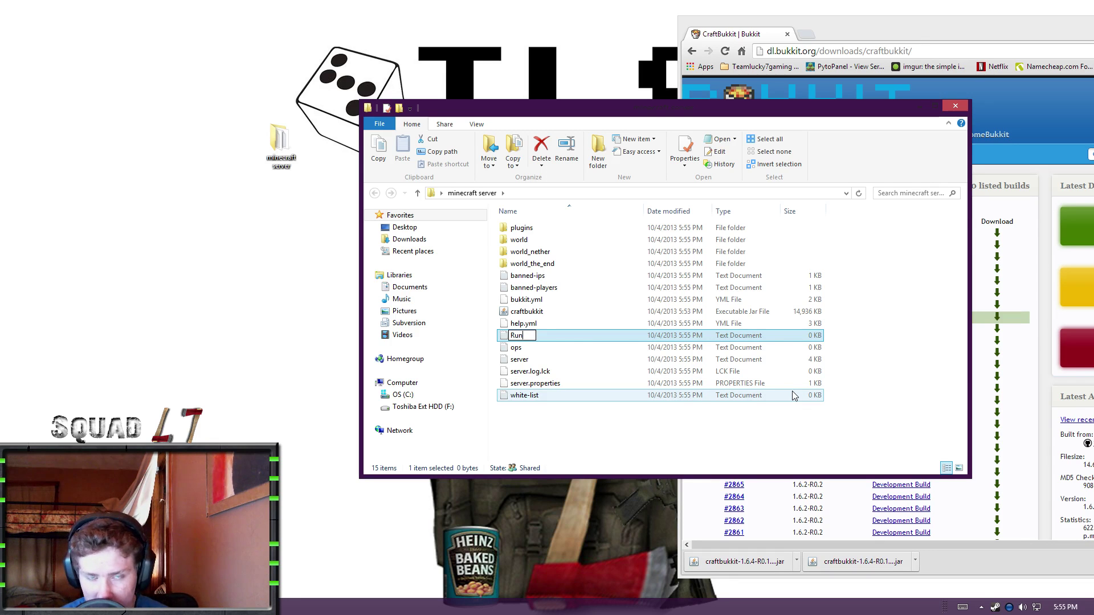
{"action": "key", "text": "Return"}
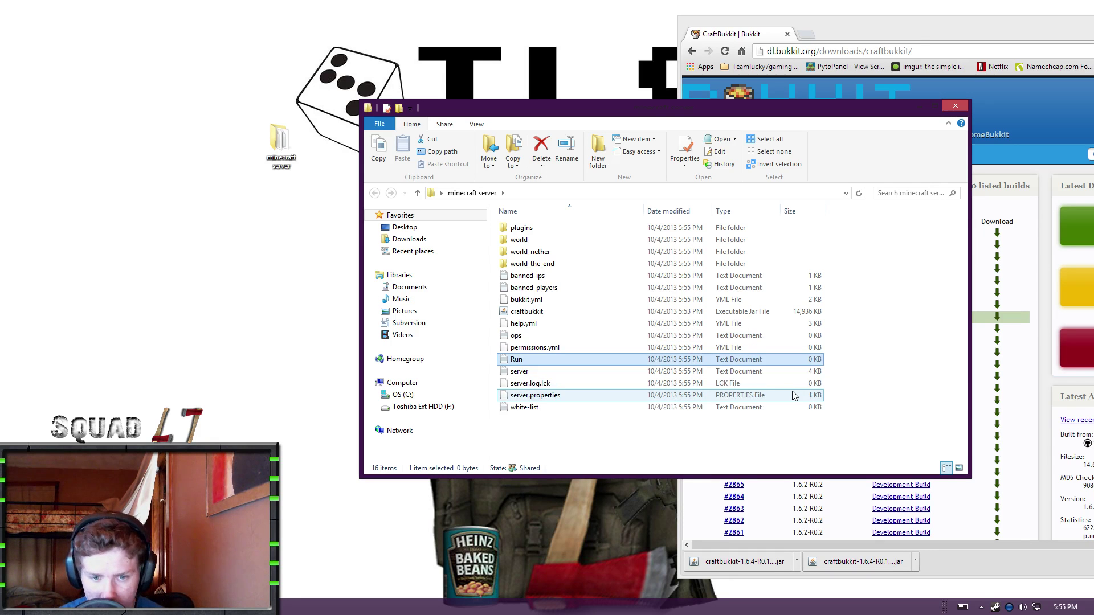
{"action": "right_click", "coordinate": [511, 360]}
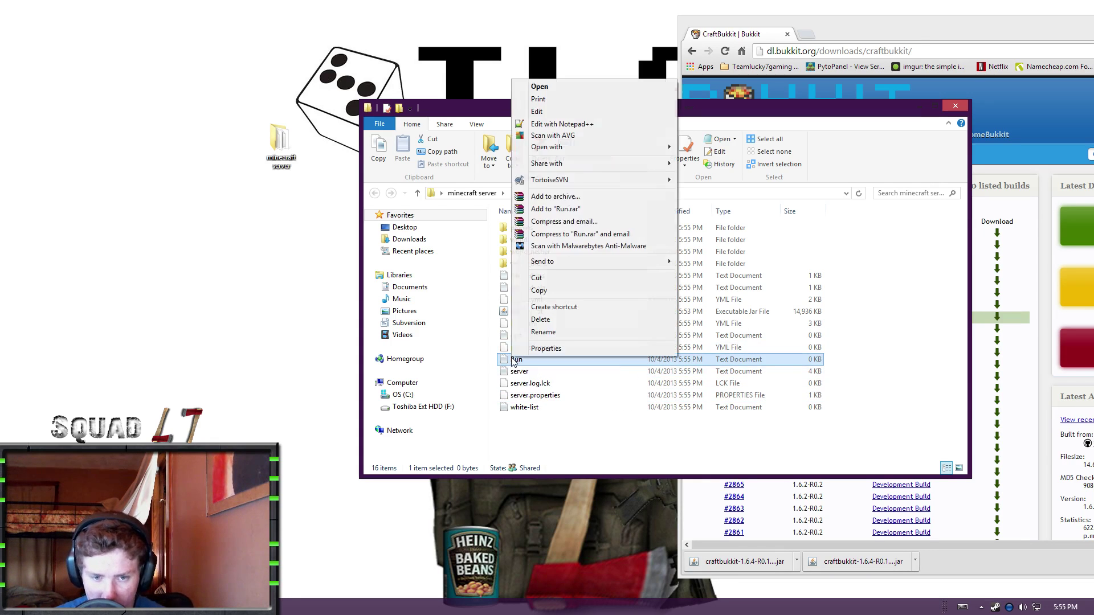
{"action": "left_click", "coordinate": [555, 109]}
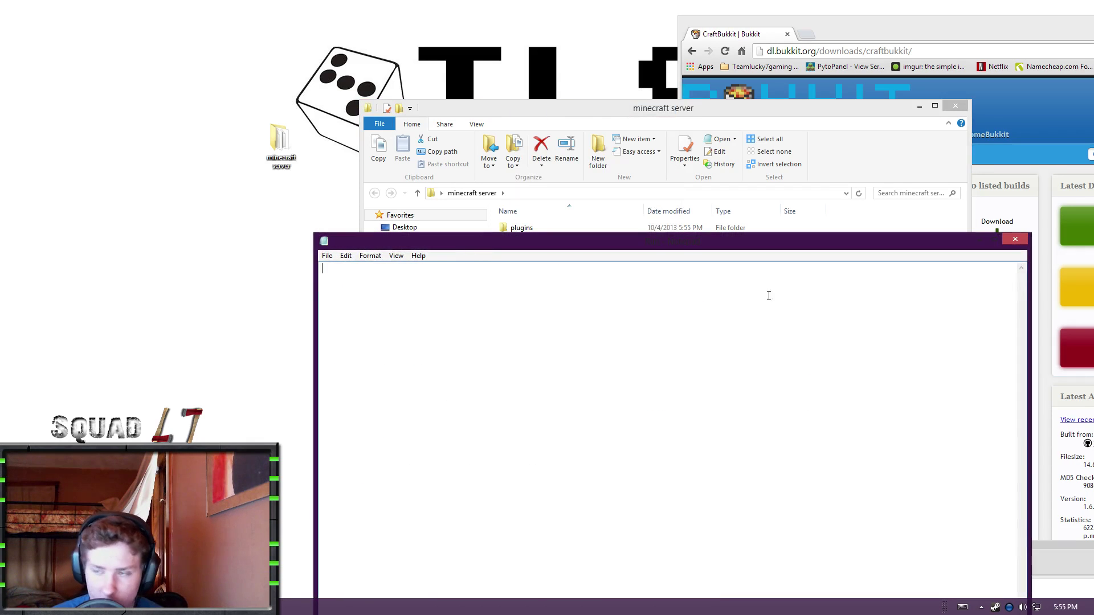
Copy the Windows start script "java -Xmx1024M -jar craftbukkit.jar -o true" with "PAUSE" from the Bukkit wiki's server setup page into the Run document
{"action": "key", "text": "alt+Tab"}
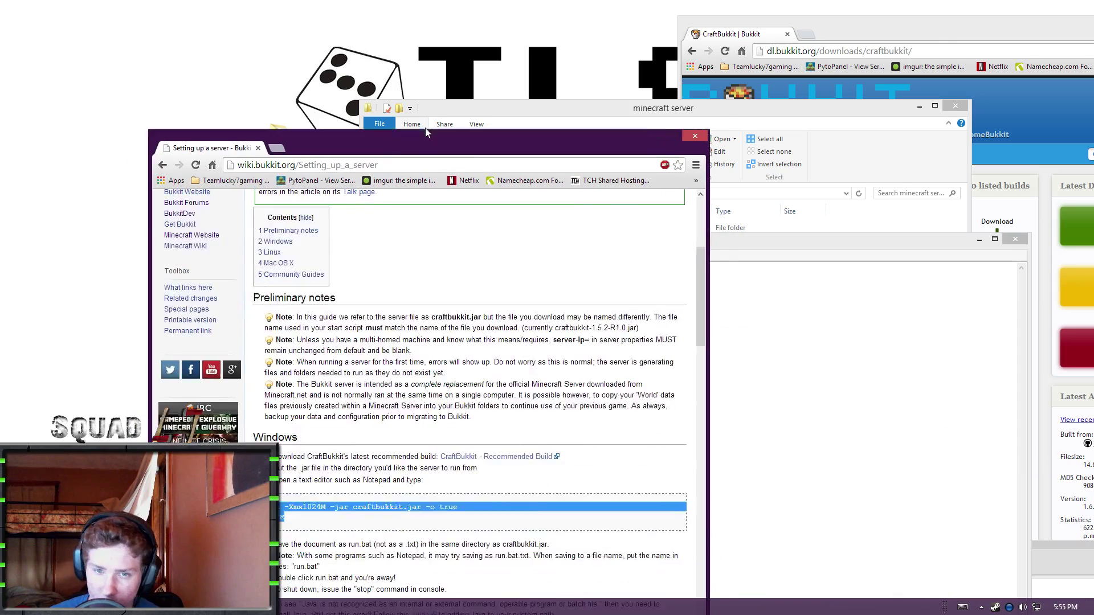
{"action": "scroll", "coordinate": [493, 457], "scroll_direction": "up", "scroll_amount": 5}
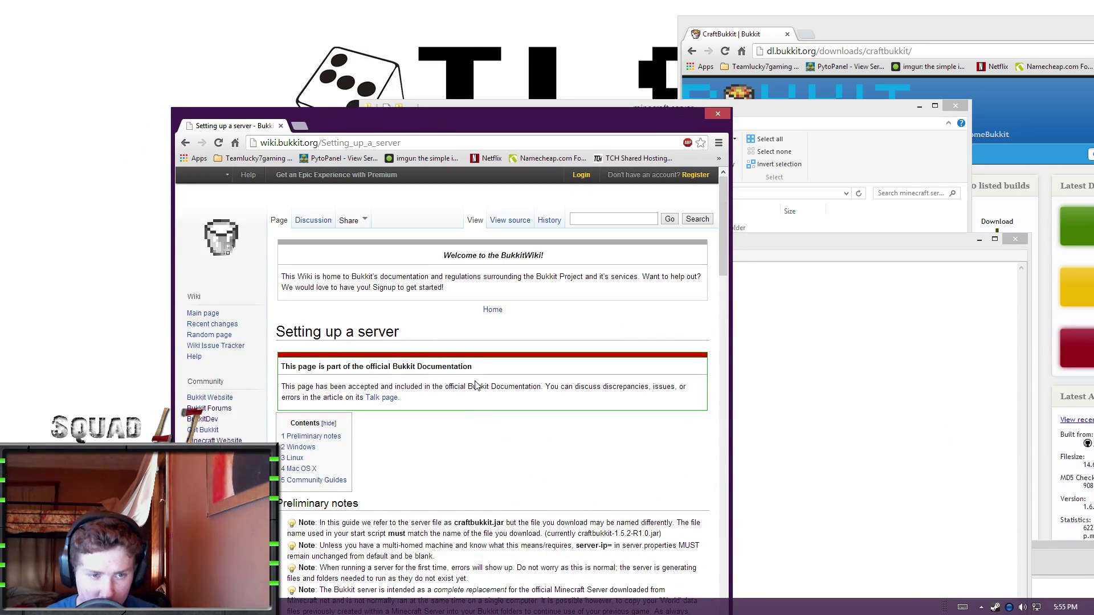
{"action": "scroll", "coordinate": [460, 331], "scroll_direction": "down", "scroll_amount": 6}
{"action": "left_click_drag", "start_coordinate": [284, 368], "coordinate": [311, 378]}
{"action": "scroll", "coordinate": [347, 336], "scroll_direction": "down", "scroll_amount": 1}
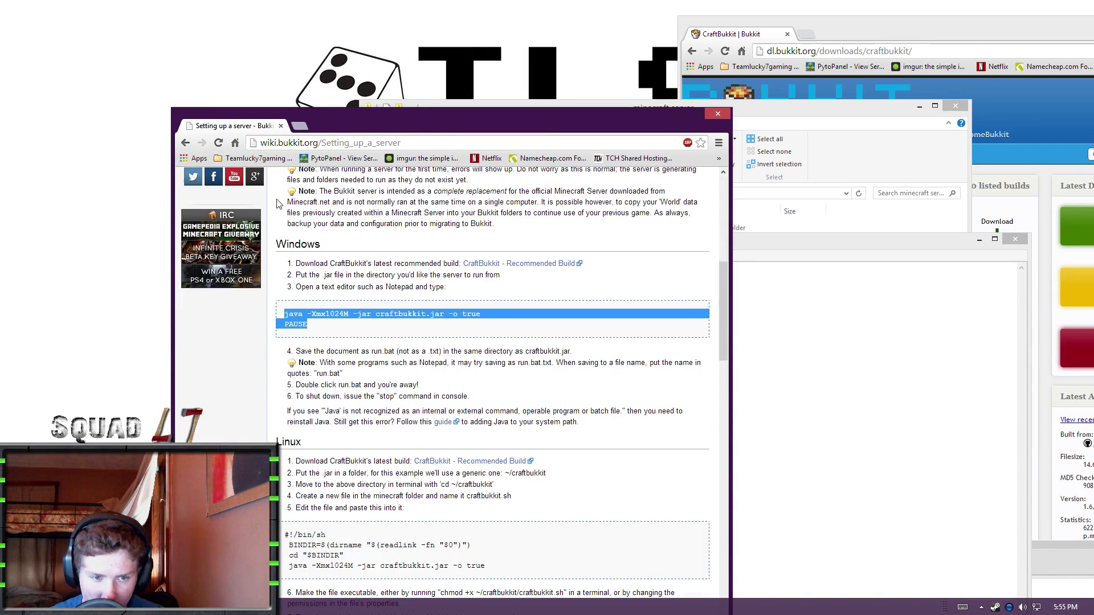
{"action": "scroll", "coordinate": [354, 393], "scroll_direction": "down", "scroll_amount": 4}
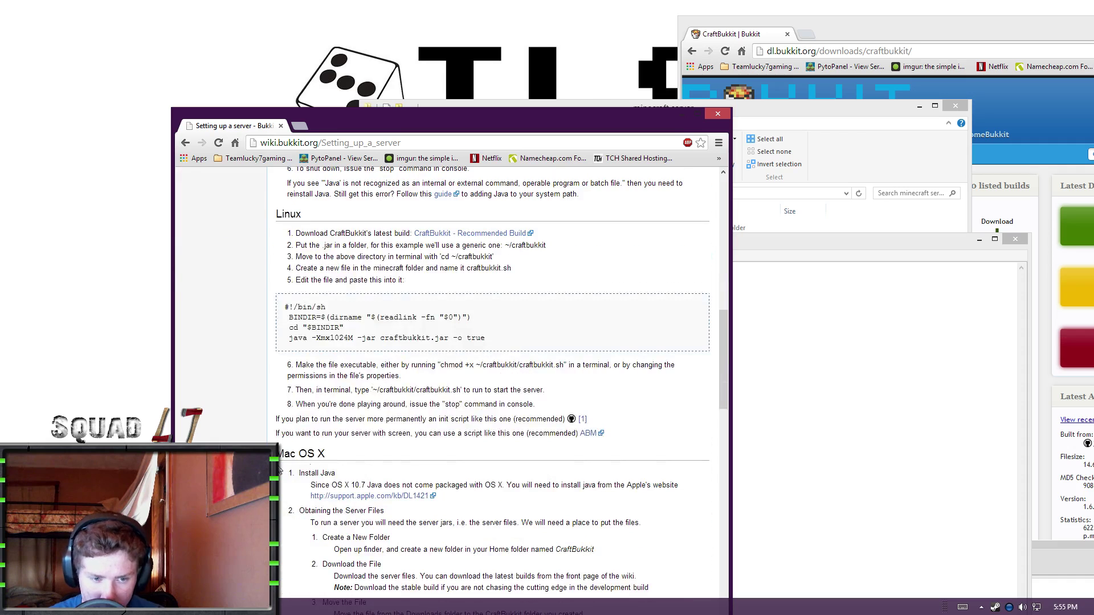
{"action": "scroll", "coordinate": [409, 341], "scroll_direction": "up", "scroll_amount": 6}
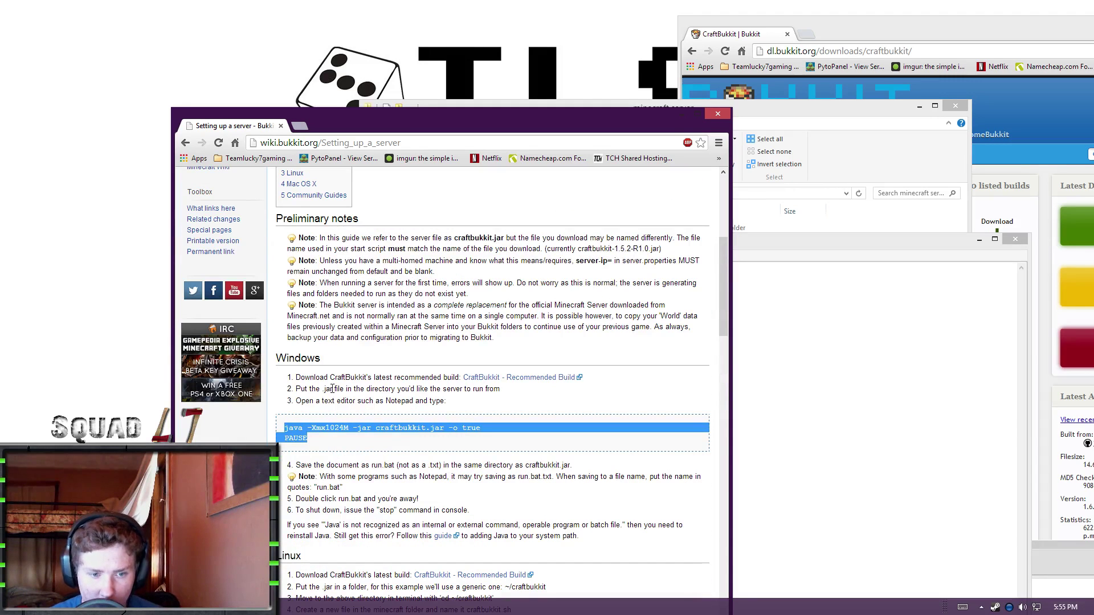
{"action": "left_click_drag", "start_coordinate": [322, 446], "coordinate": [283, 436]}
{"action": "key", "text": "ctrl+c"}
{"action": "left_click", "coordinate": [636, 242]}
{"action": "key", "text": "ctrl+v"}
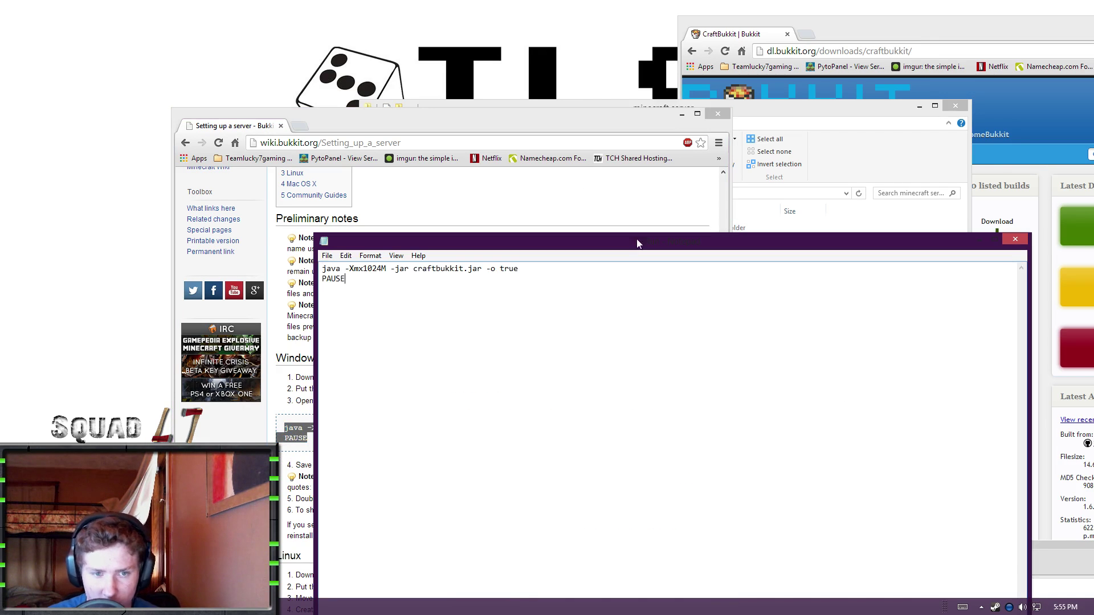
Minimize the wiki page and examine the memory value and jar file name in the Run script
{"action": "left_click", "coordinate": [681, 116]}
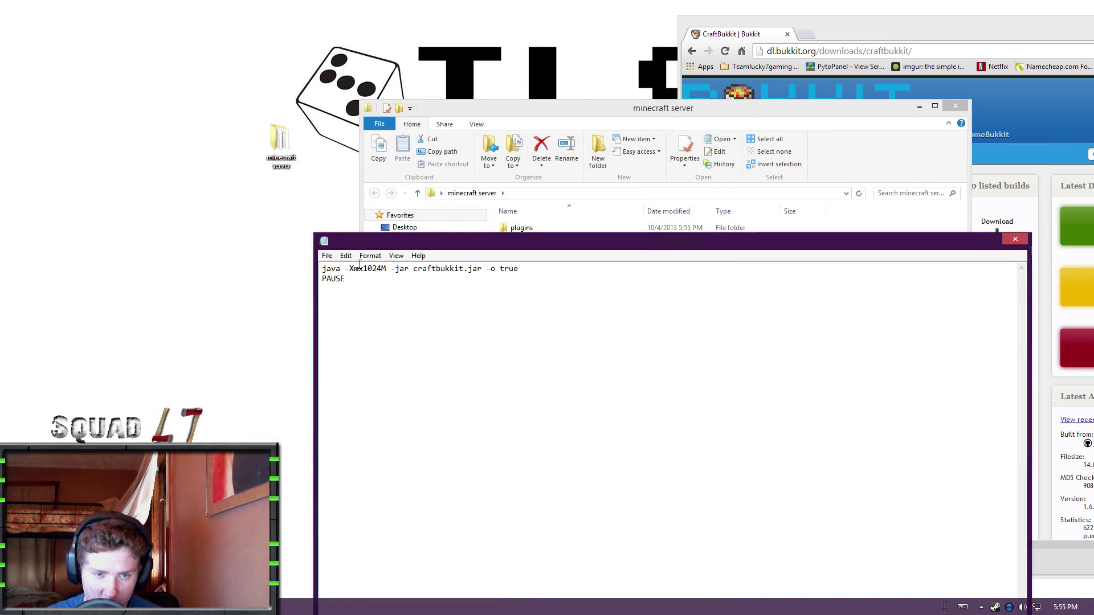
{"action": "left_click_drag", "start_coordinate": [363, 268], "coordinate": [387, 269]}
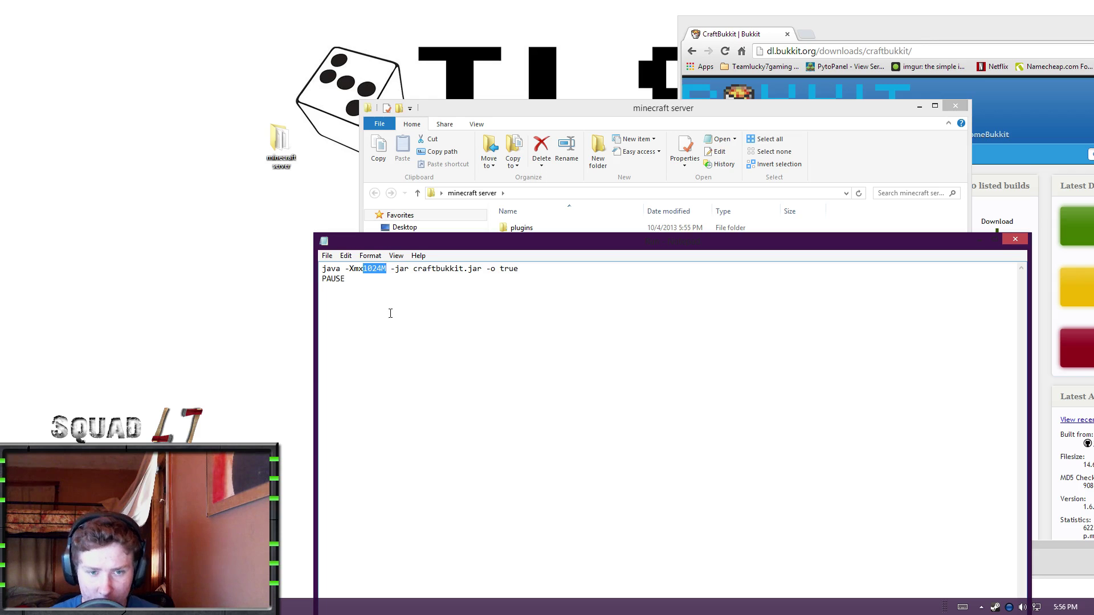
{"action": "left_click_drag", "start_coordinate": [416, 273], "coordinate": [482, 272]}
{"action": "left_click", "coordinate": [465, 289]}
{"action": "left_click_drag", "start_coordinate": [411, 268], "coordinate": [484, 272]}
{"action": "left_click", "coordinate": [483, 315]}
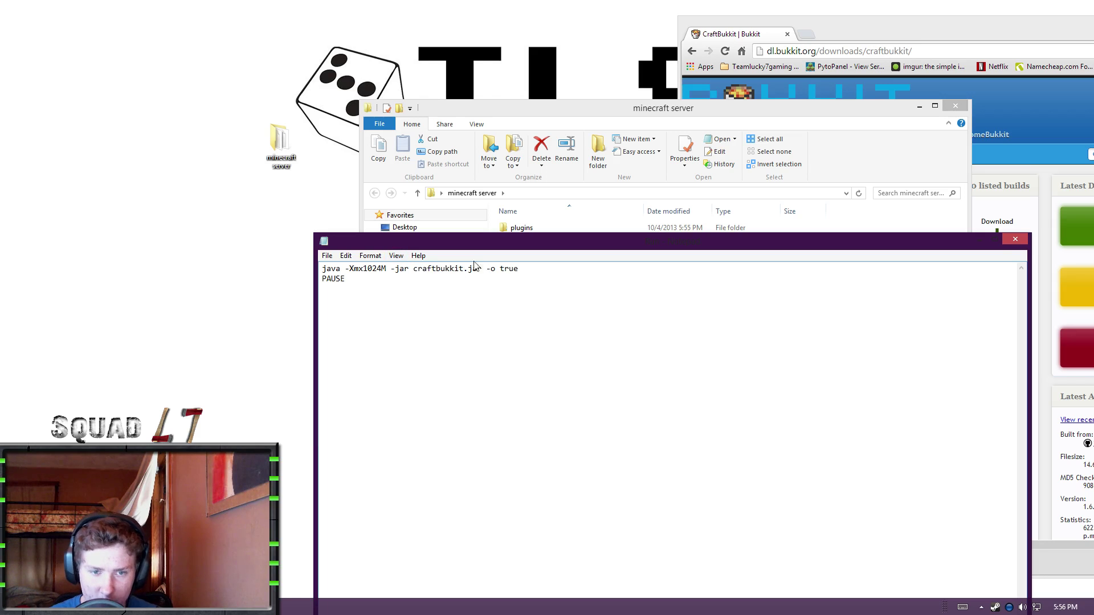
{"action": "double_click", "coordinate": [381, 268]}
{"action": "left_click", "coordinate": [467, 295]}
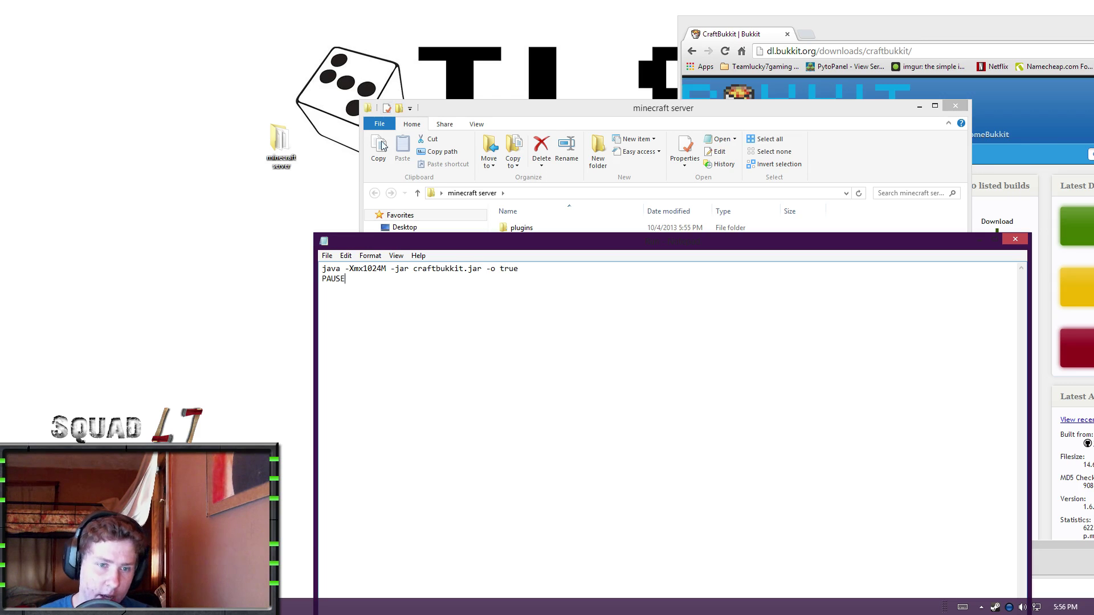
Save the script as Run.bat in the minecraft server folder and close the text editor
{"action": "left_click", "coordinate": [327, 257]}
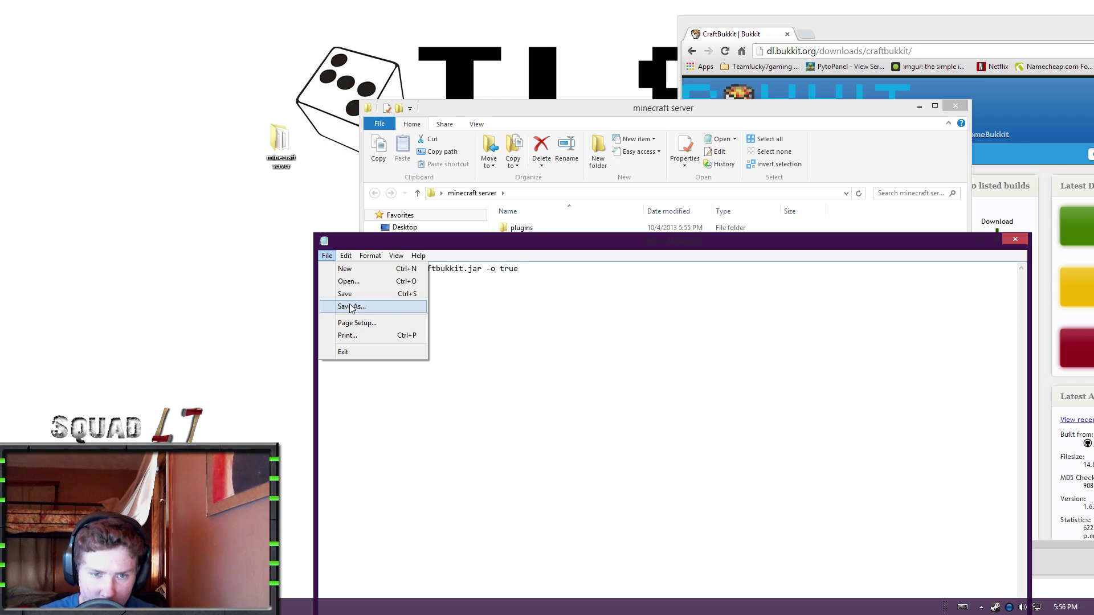
{"action": "left_click", "coordinate": [350, 307]}
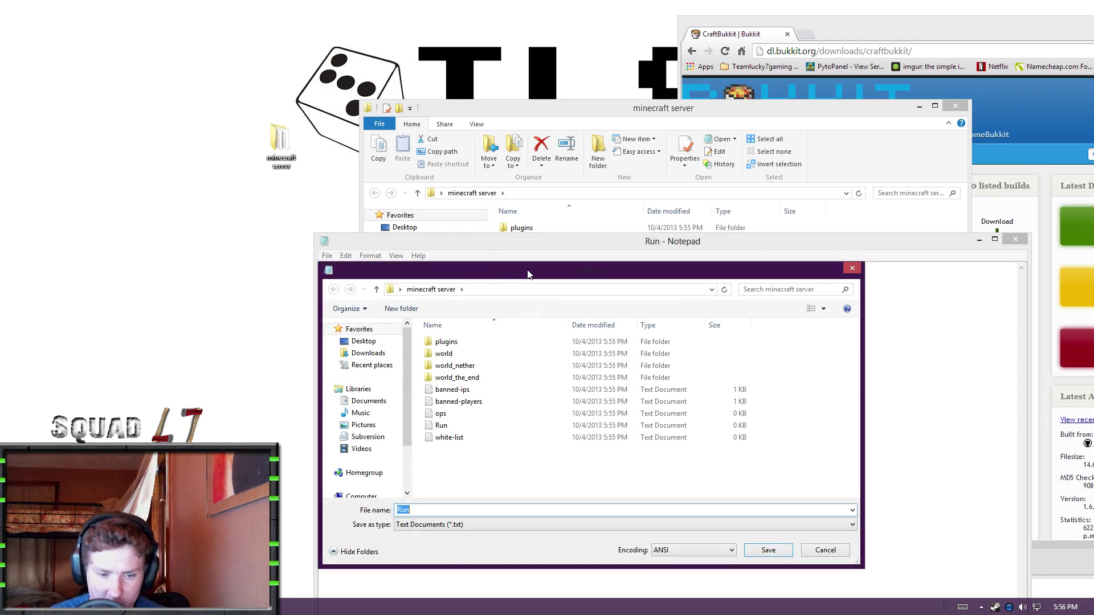
{"action": "type", "text": "Run.bat"}
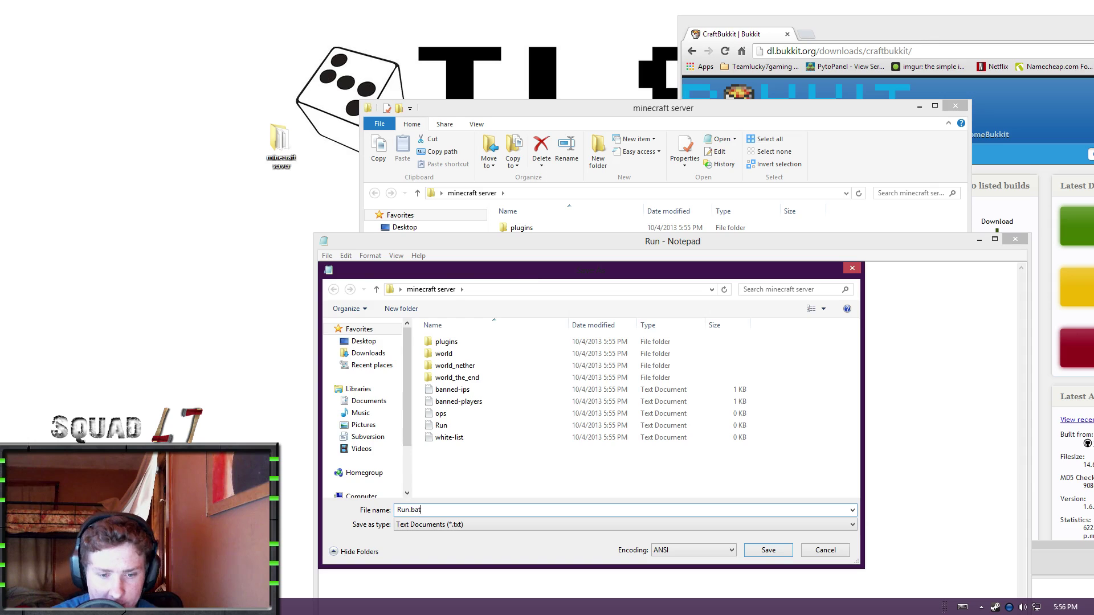
{"action": "key", "text": "Return"}
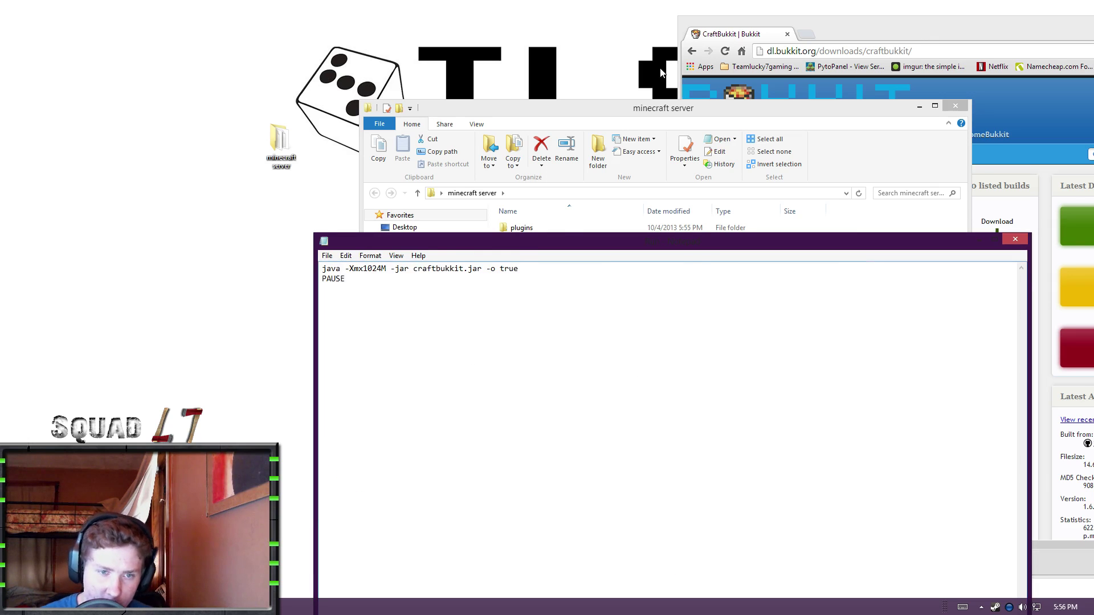
{"action": "left_click", "coordinate": [1015, 239]}
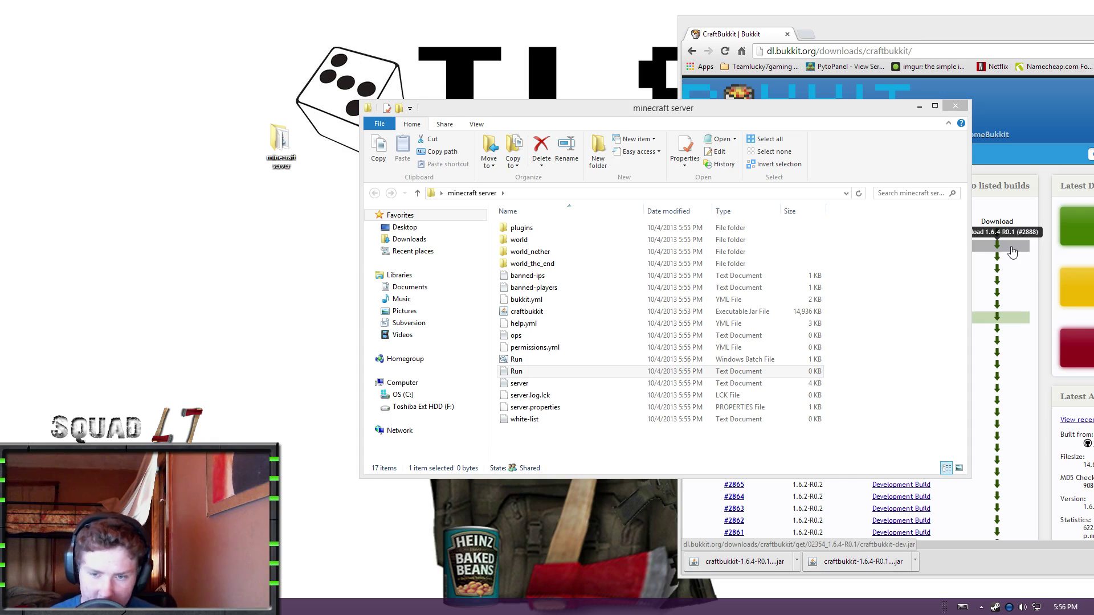
Try to start the server with the Run batch file, and close its console window
{"action": "left_click", "coordinate": [556, 359]}
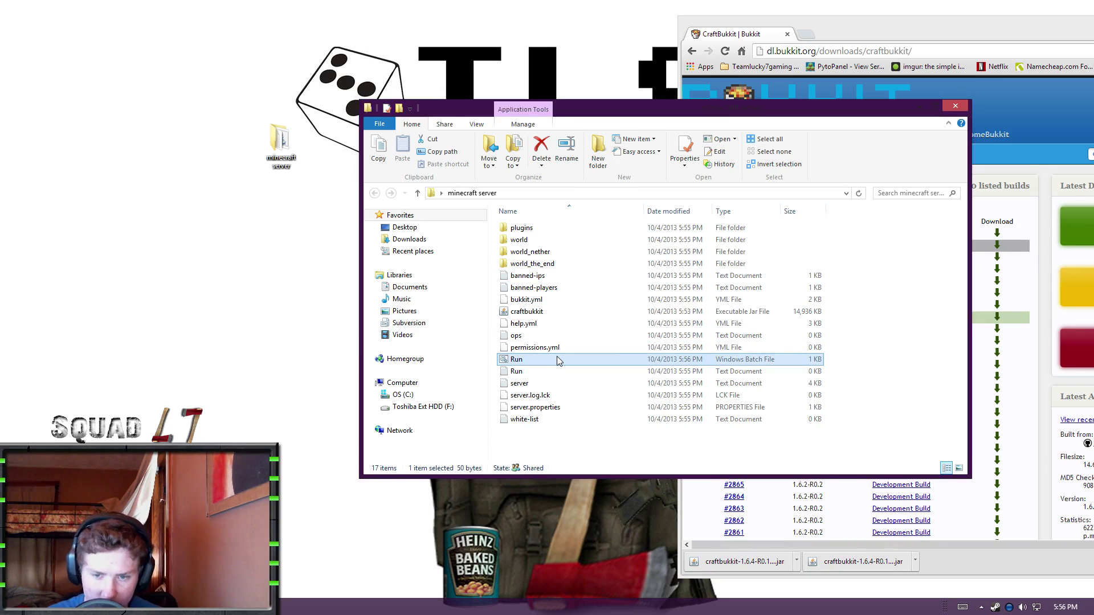
{"action": "double_click", "coordinate": [556, 359]}
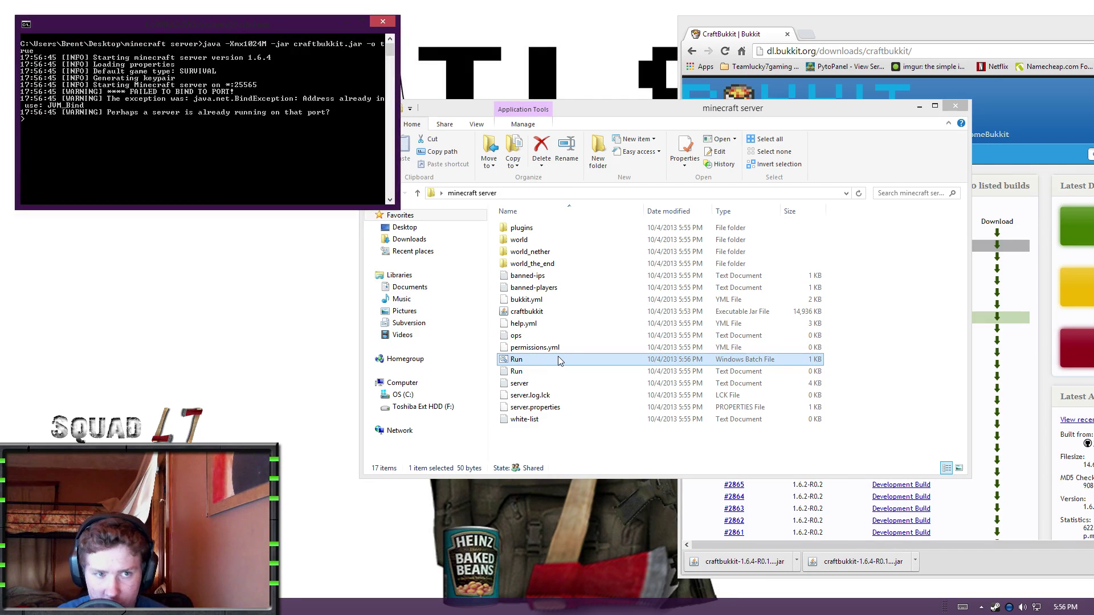
{"action": "left_click", "coordinate": [188, 60]}
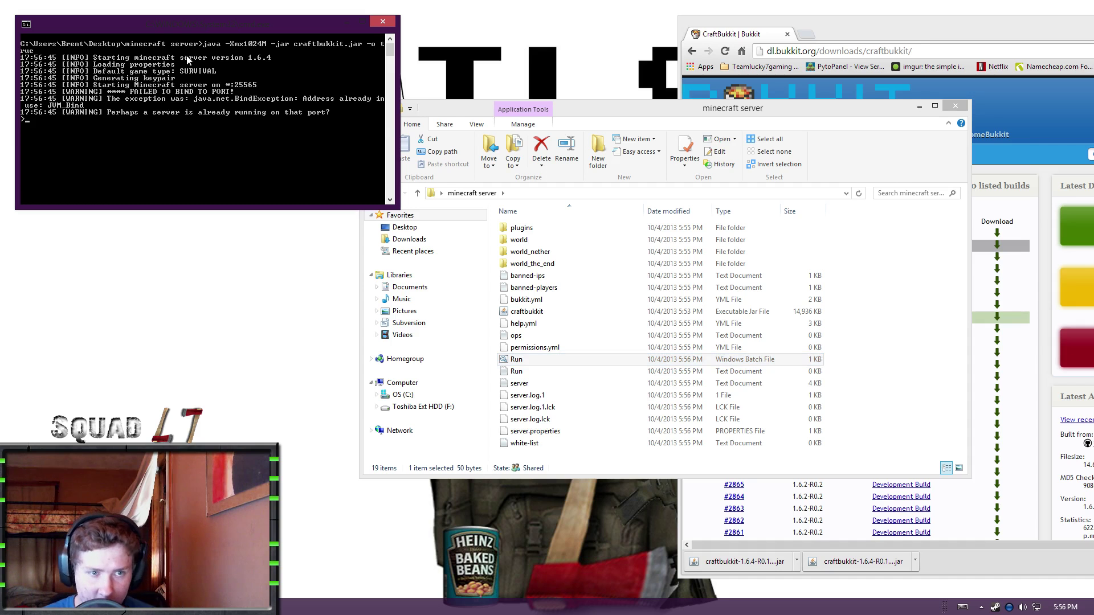
{"action": "left_click", "coordinate": [396, 21]}
End the leftover Java(TM) Platform SE binary process in Task Manager and close Task Manager
{"action": "right_click", "coordinate": [526, 605]}
{"action": "left_click", "coordinate": [532, 565]}
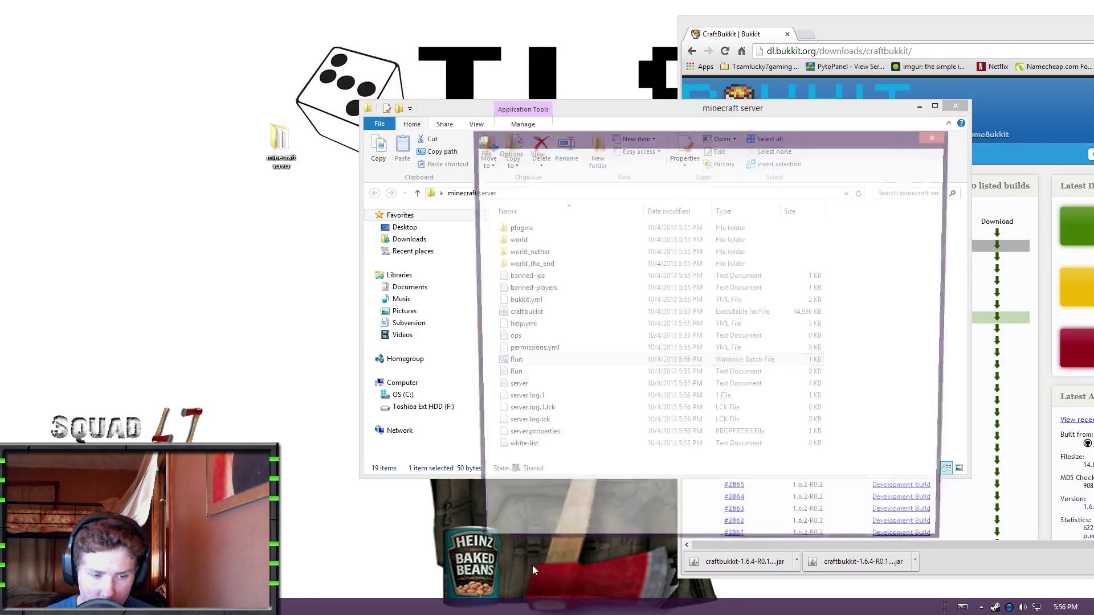
{"action": "scroll", "coordinate": [613, 302], "scroll_direction": "down", "scroll_amount": 3}
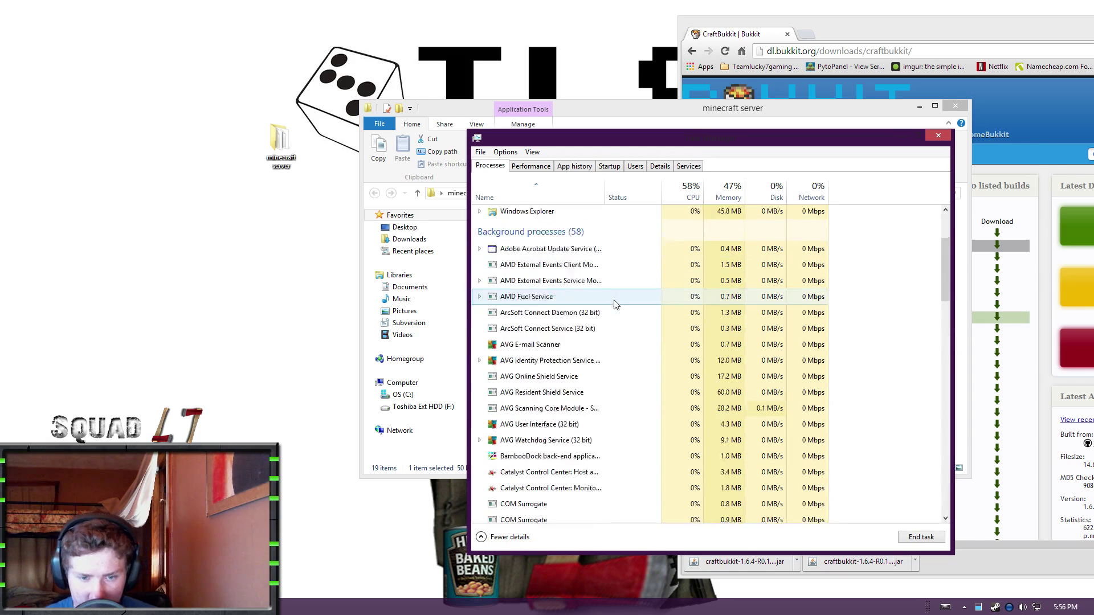
{"action": "scroll", "coordinate": [615, 364], "scroll_direction": "down", "scroll_amount": 10}
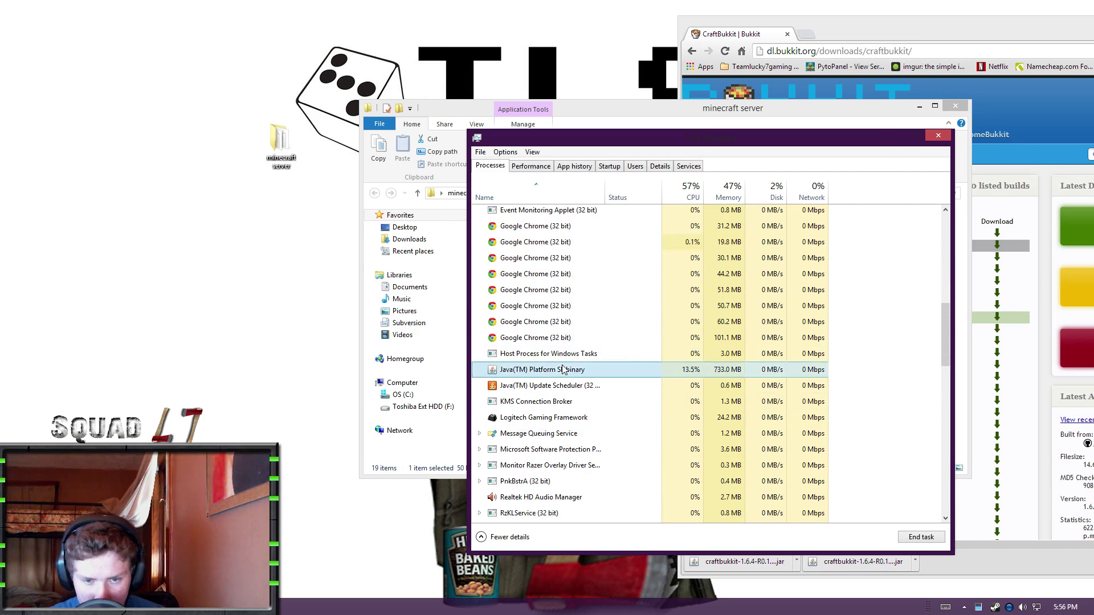
{"action": "left_click", "coordinate": [938, 135]}
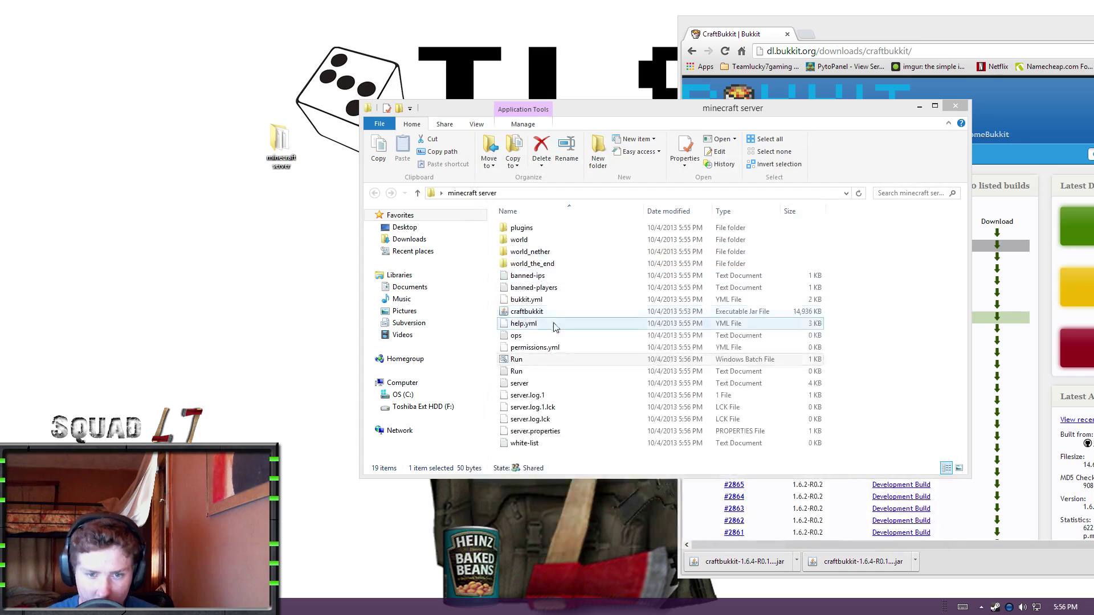
Start the server with the Run batch file and arrange the console and folder windows side by side
{"action": "double_click", "coordinate": [533, 360]}
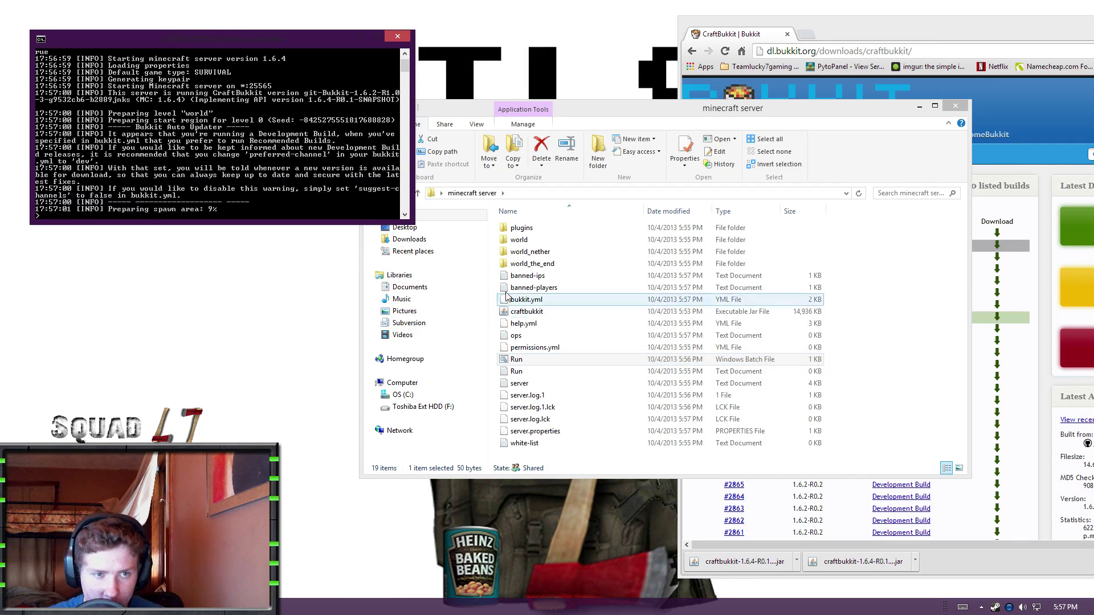
{"action": "scroll", "coordinate": [323, 173], "scroll_direction": "down", "scroll_amount": 4}
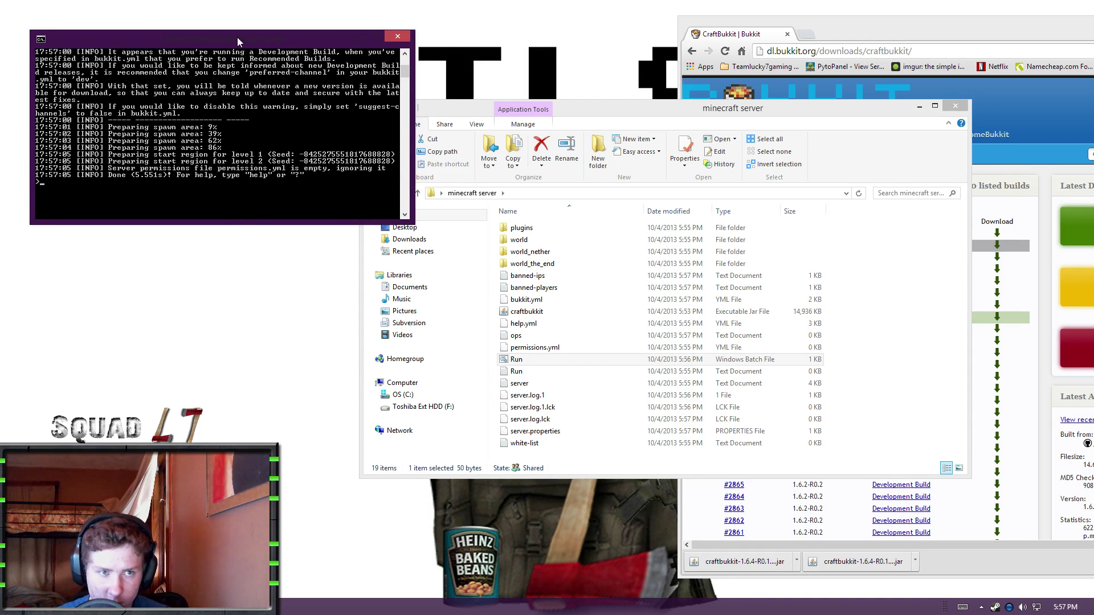
{"action": "left_click_drag", "start_coordinate": [238, 43], "coordinate": [533, 146]}
{"action": "left_click_drag", "start_coordinate": [459, 113], "coordinate": [558, 234]}
{"action": "left_click_drag", "start_coordinate": [450, 142], "coordinate": [199, 337]}
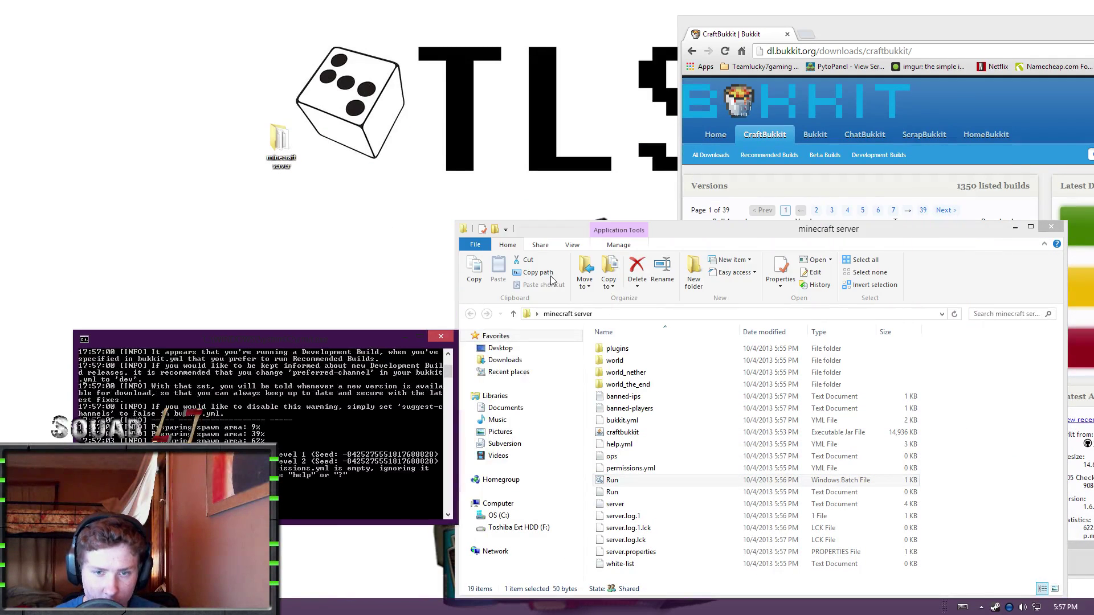
{"action": "left_click_drag", "start_coordinate": [627, 236], "coordinate": [727, 327]}
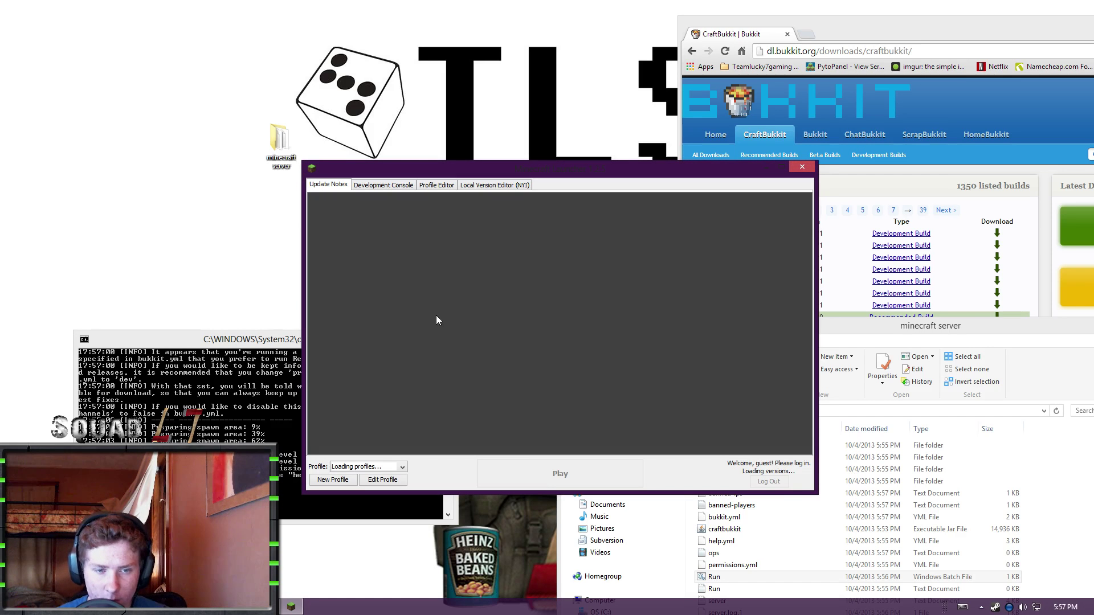
Launch Minecraft from its launcher and open the multiplayer direct connection screen
{"action": "left_click", "coordinate": [545, 479]}
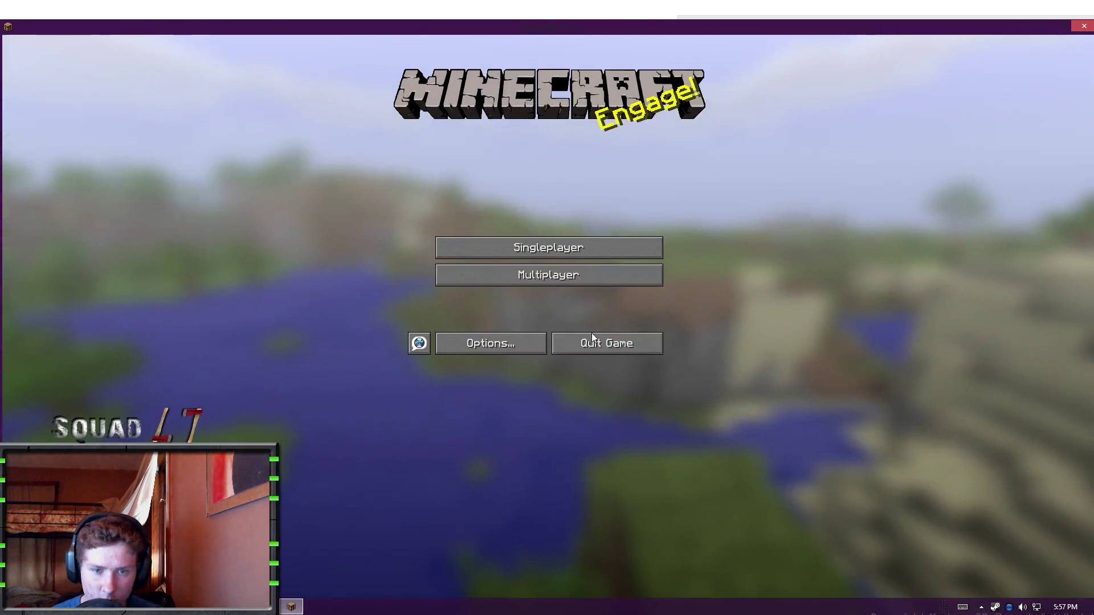
{"action": "left_click", "coordinate": [558, 282]}
{"action": "left_click", "coordinate": [548, 576]}
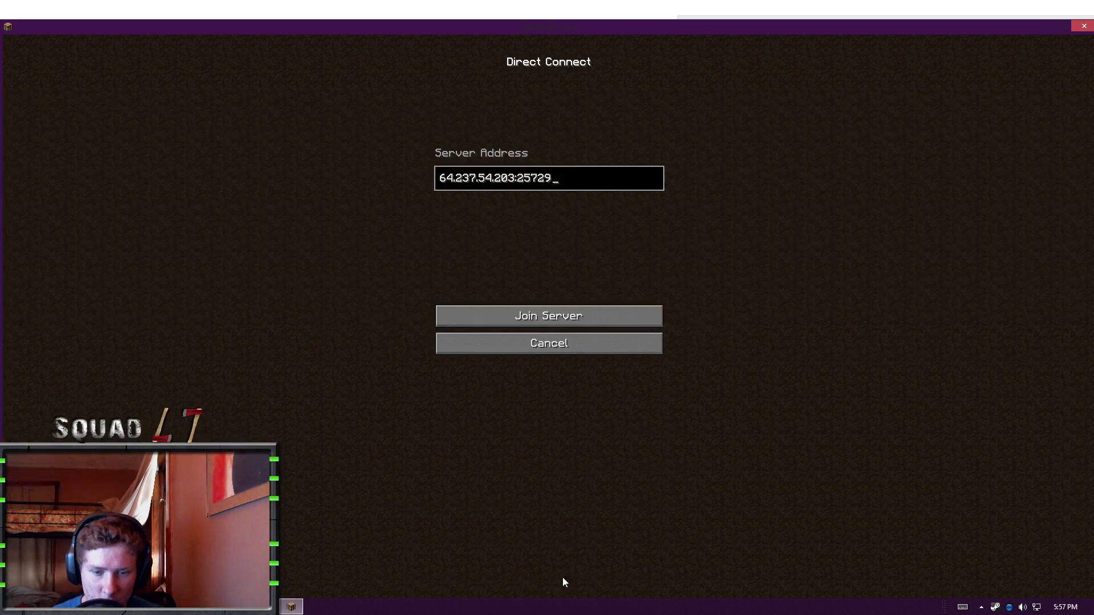
Replace the server address with localhost, join the server, and reduce the game window with the inventory open
{"action": "left_click", "coordinate": [629, 184]}
{"action": "key", "text": "BackSpace"}
{"action": "key", "text": "BackSpace"}
{"action": "key", "text": "BackSpace"}
{"action": "key", "text": "BackSpace"}
{"action": "key", "text": "BackSpace"}
{"action": "key", "text": "BackSpace"}
{"action": "key", "text": "BackSpace"}
{"action": "key", "text": "BackSpace"}
{"action": "key", "text": "BackSpace"}
{"action": "key", "text": "BackSpace"}
{"action": "key", "text": "BackSpace"}
{"action": "key", "text": "BackSpace"}
{"action": "key", "text": "BackSpace"}
{"action": "key", "text": "BackSpace"}
{"action": "key", "text": "BackSpace"}
{"action": "key", "text": "BackSpace"}
{"action": "key", "text": "BackSpace"}
{"action": "key", "text": "BackSpace"}
{"action": "key", "text": "BackSpace"}
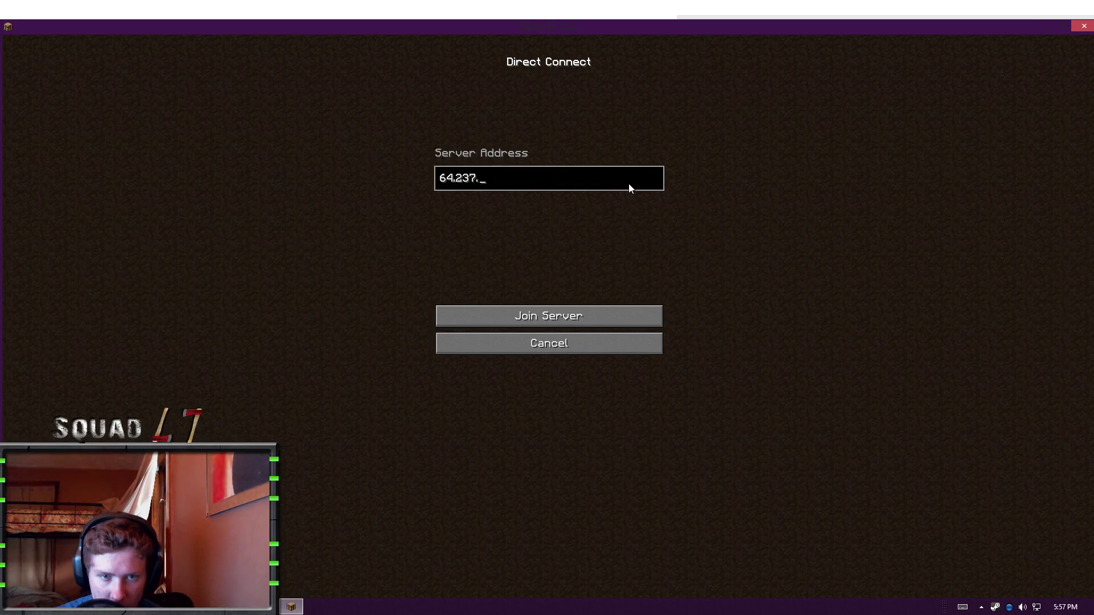
{"action": "type", "text": "localhost"}
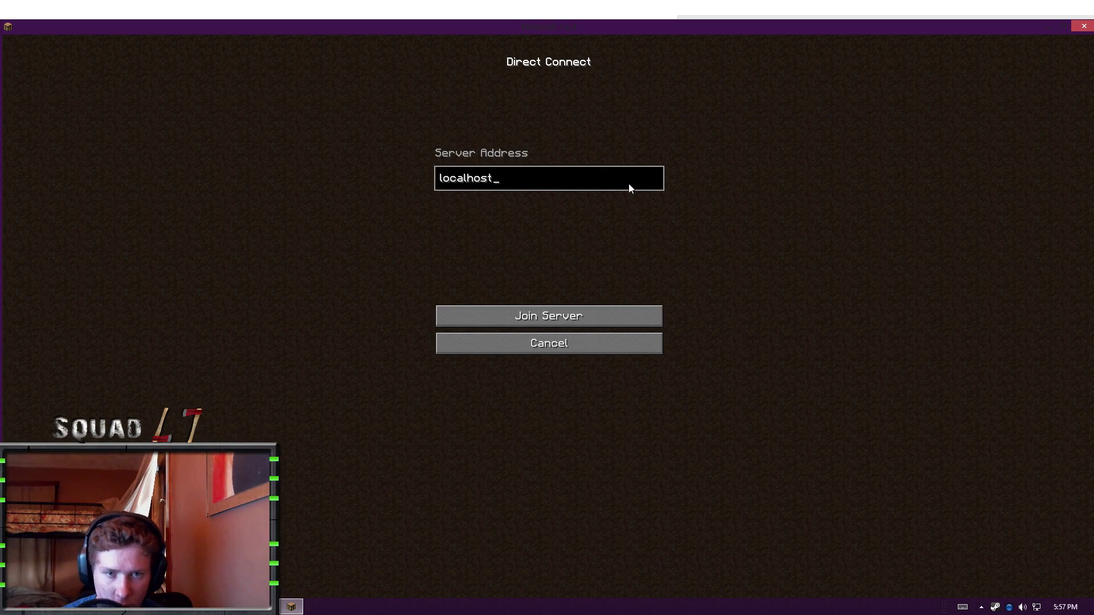
{"action": "key", "text": "Return"}
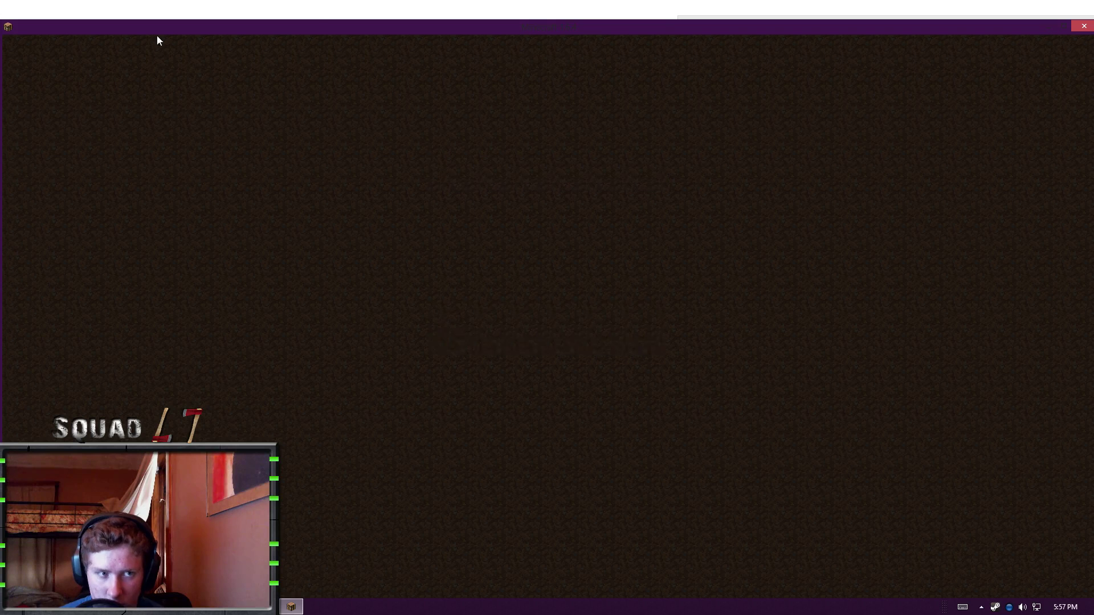
{"action": "key", "text": "super+Down"}
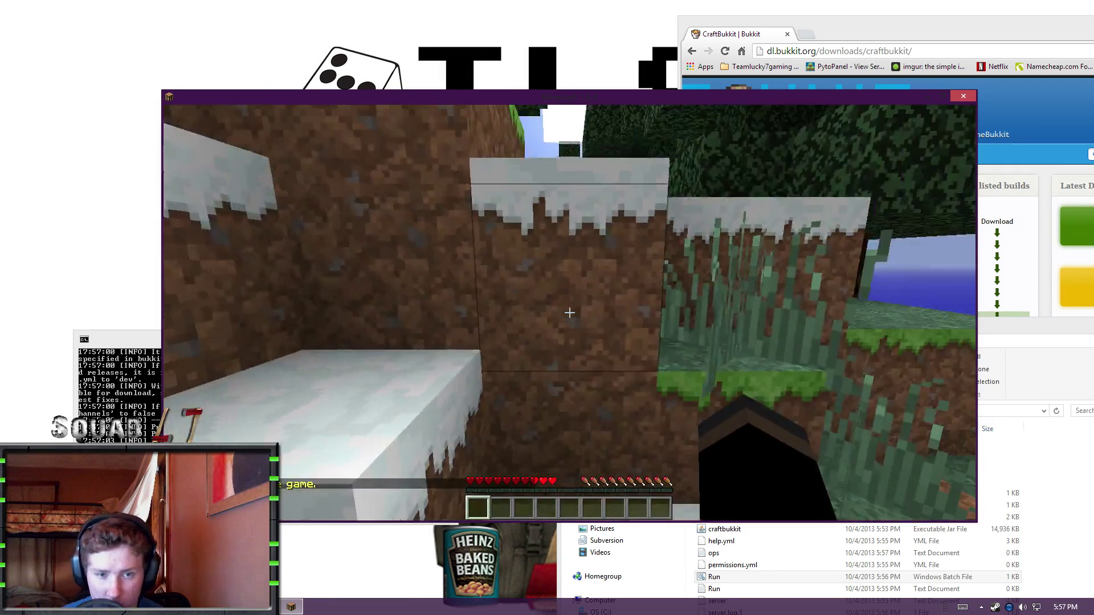
{"action": "key", "text": "e"}
Open a Command Prompt window over the game
{"action": "key", "text": "super"}
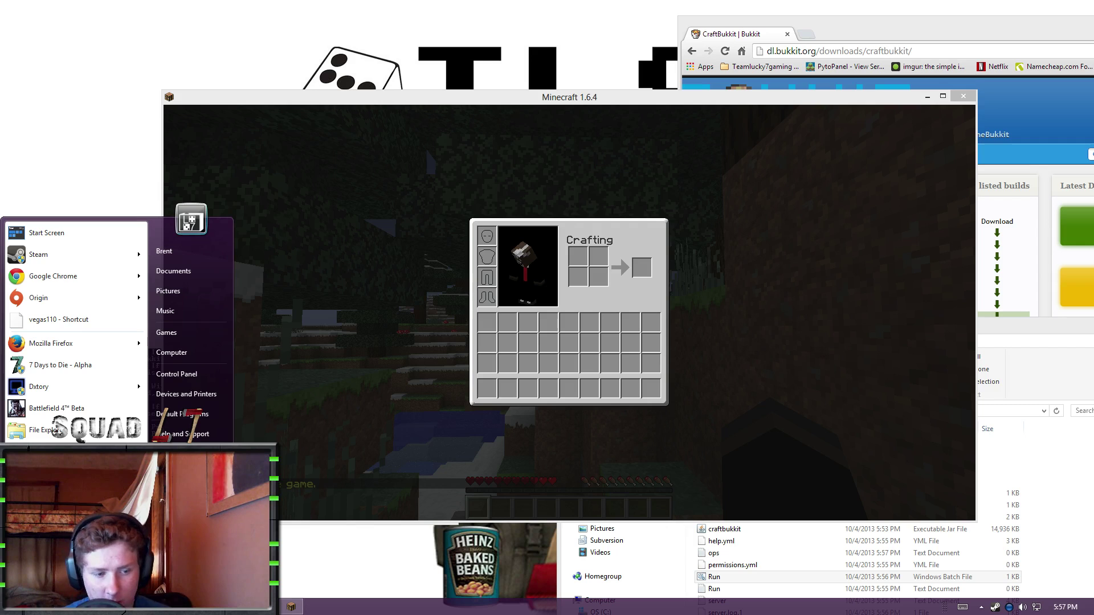
{"action": "left_click", "coordinate": [32, 7]}
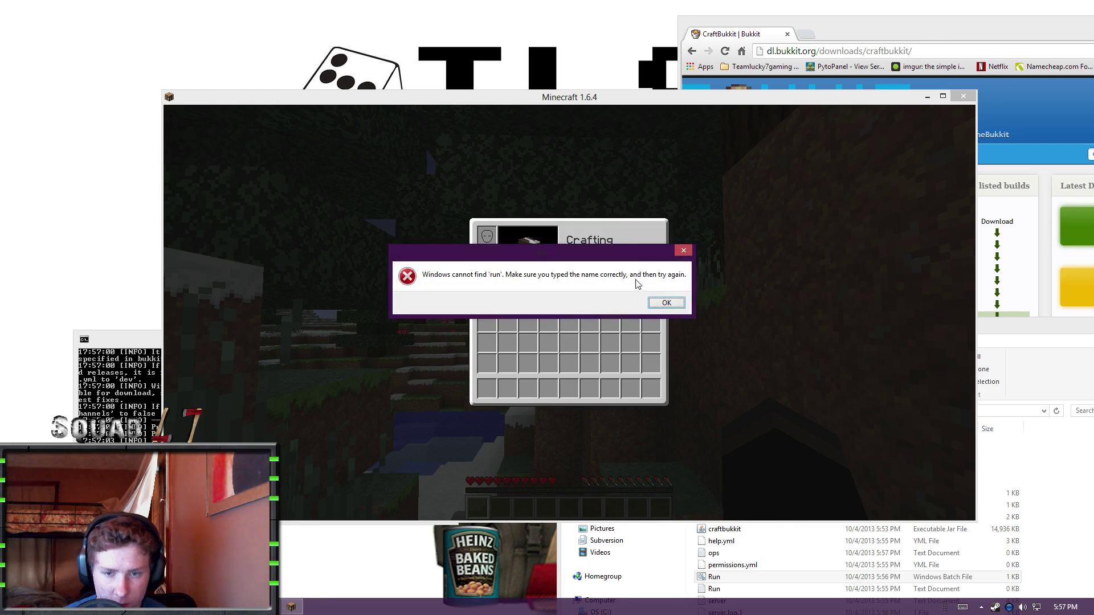
{"action": "left_click", "coordinate": [663, 305]}
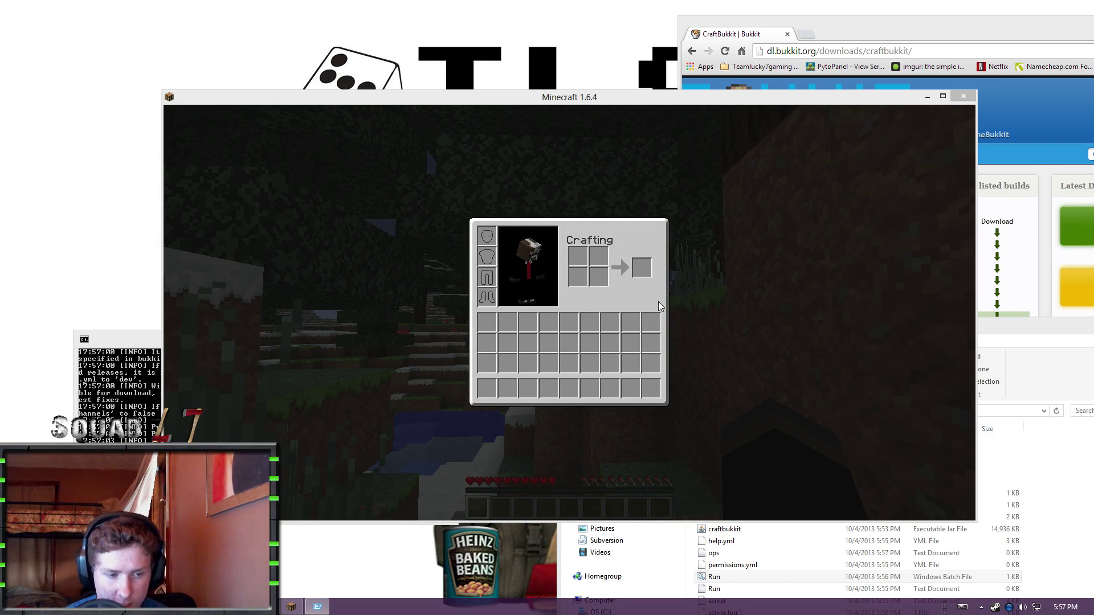
{"action": "key", "text": "Return"}
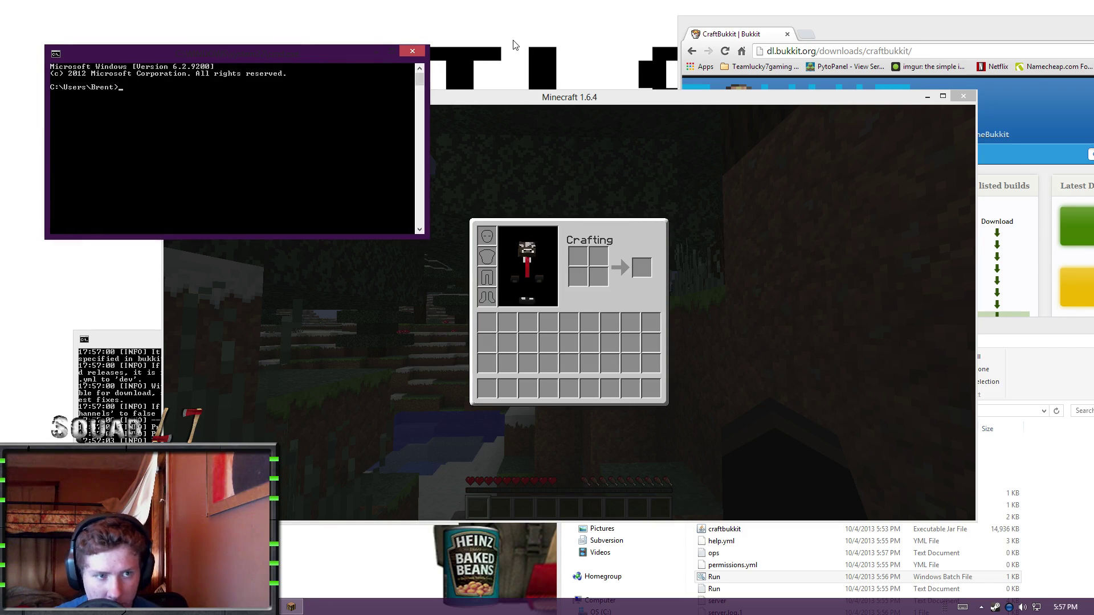
Run ipconfig to look up the computer's IPv4 address and default gateway
{"action": "type", "text": "ipconi"}
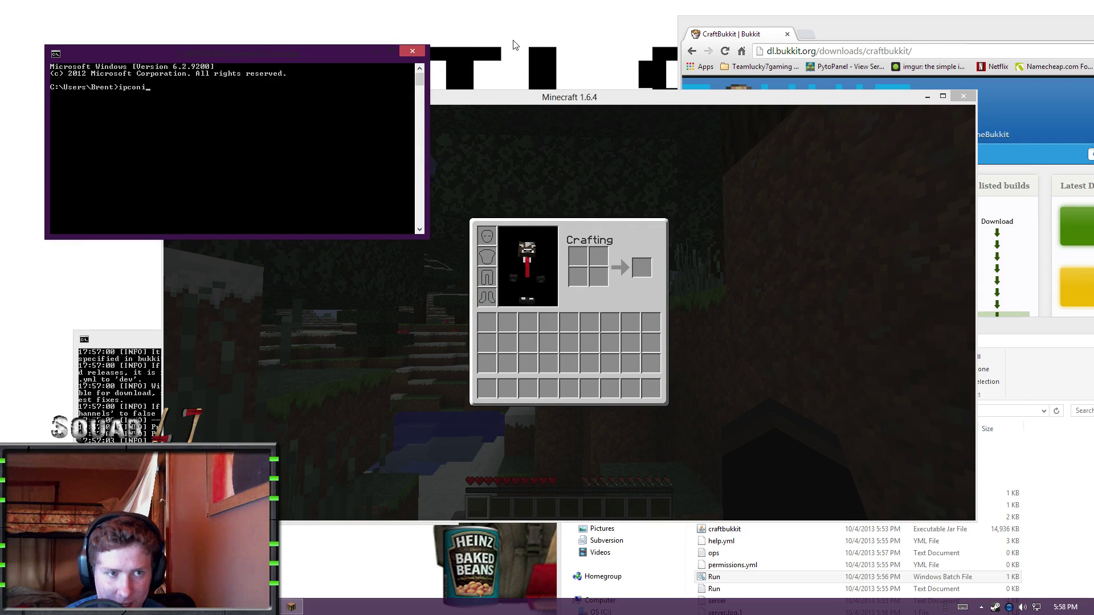
{"action": "type", "text": "fg"}
{"action": "key", "text": "Return"}
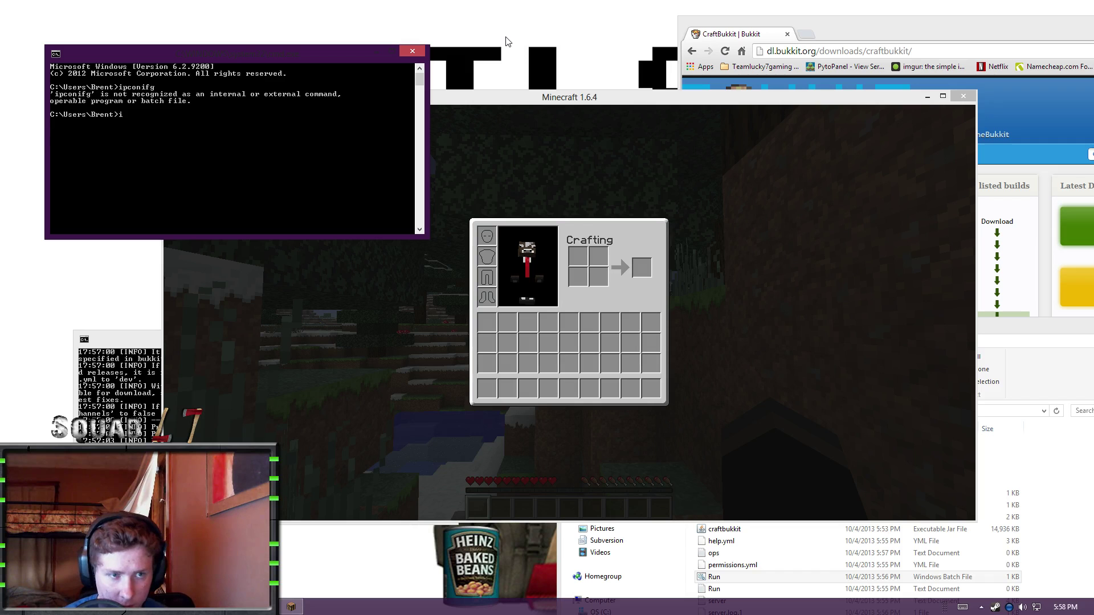
{"action": "type", "text": "ipconfig"}
{"action": "key", "text": "Return"}
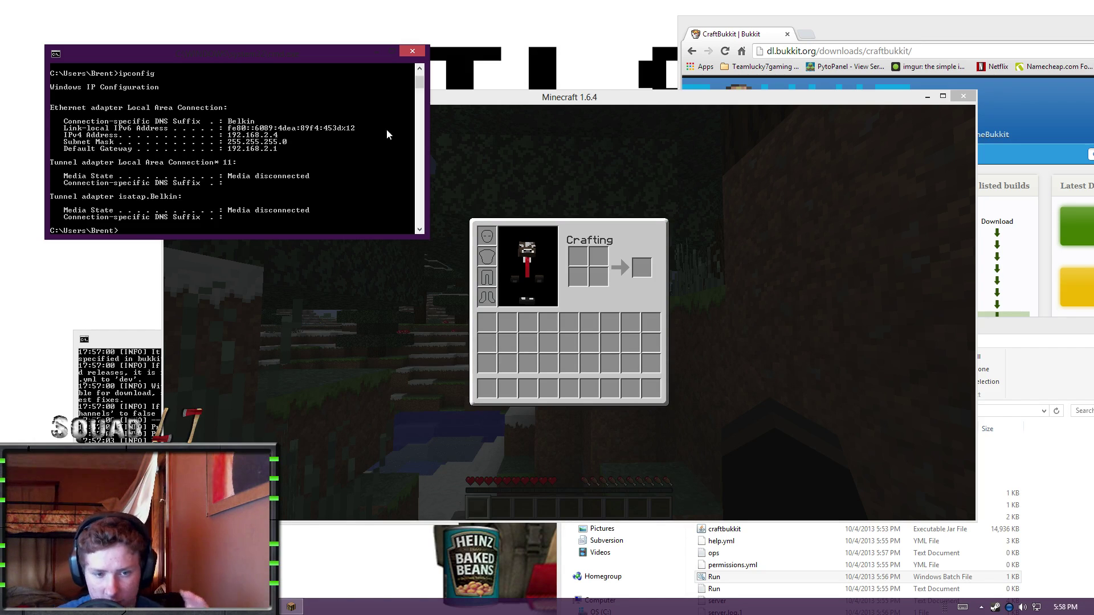
Open the router's setup page at 192.168.2.1 in a new browser tab
{"action": "left_click", "coordinate": [726, 240]}
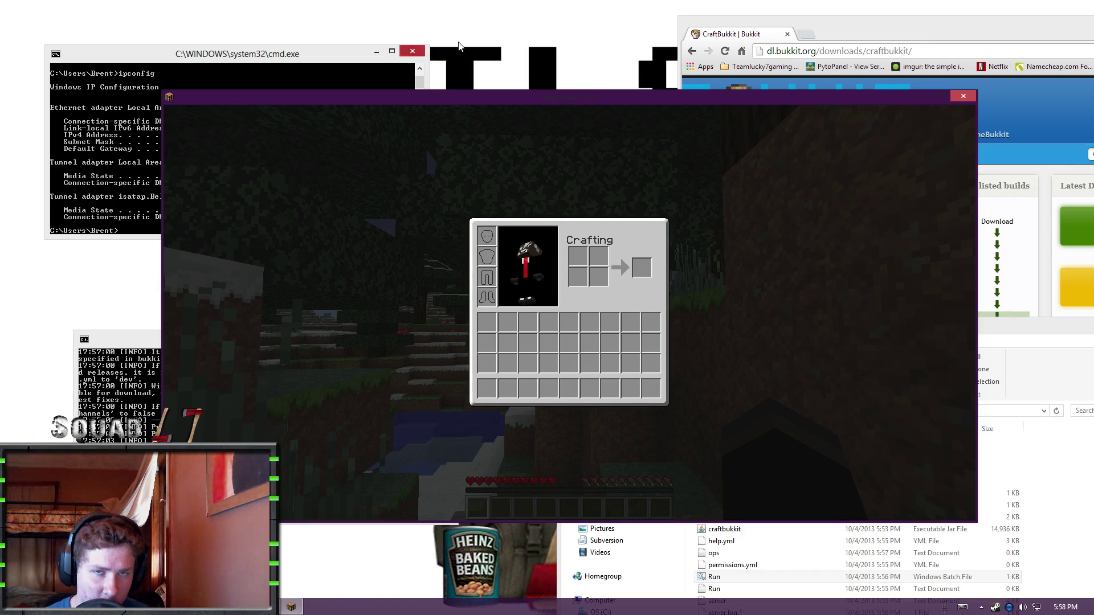
{"action": "left_click", "coordinate": [826, 29]}
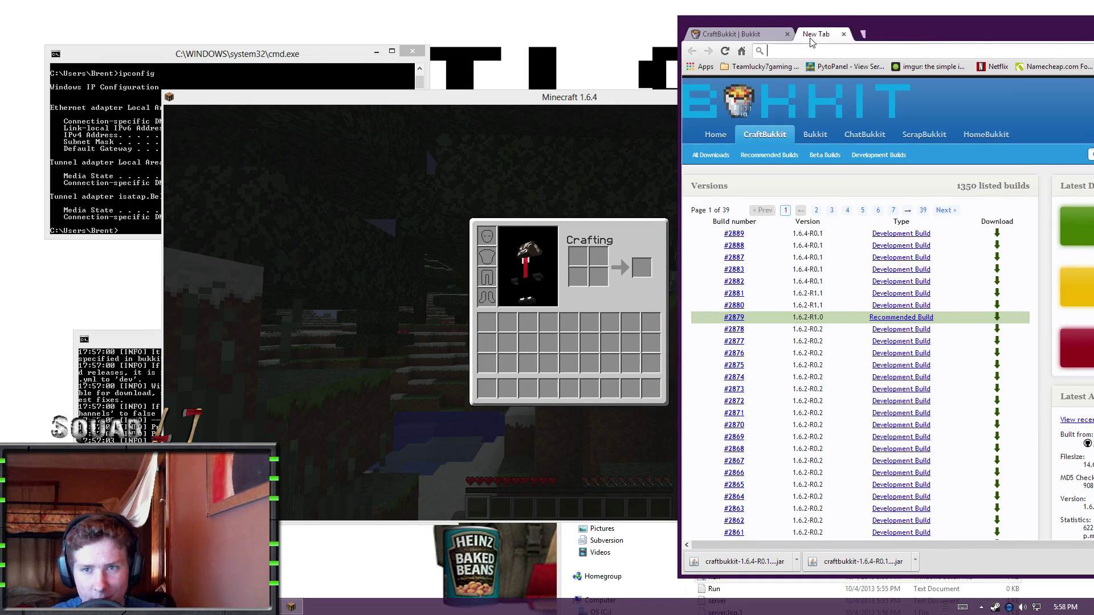
{"action": "left_click", "coordinate": [809, 37]}
{"action": "left_click", "coordinate": [79, 94]}
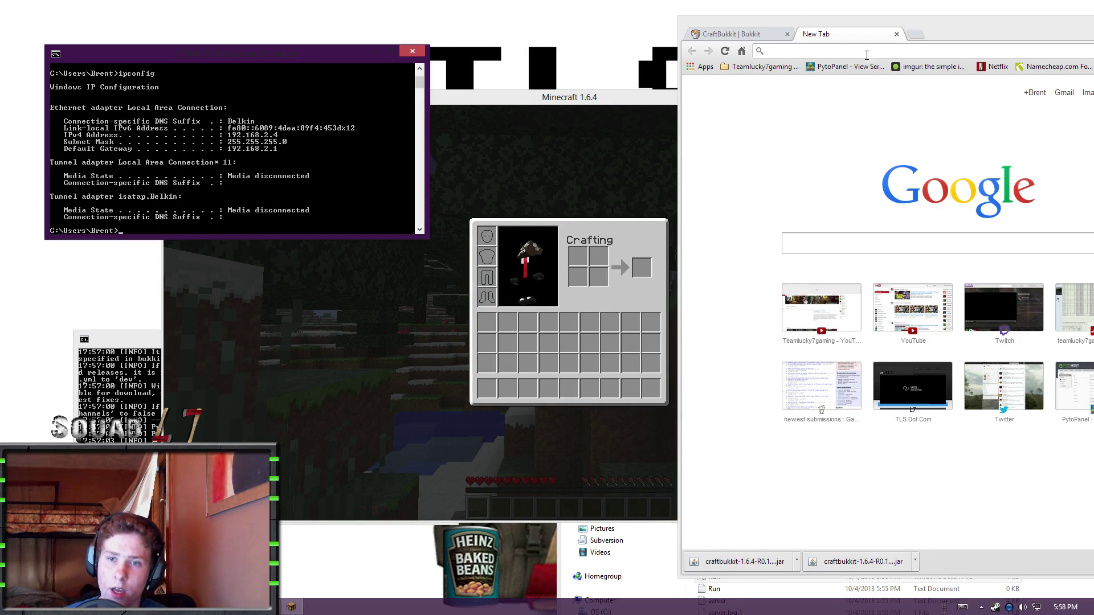
{"action": "left_click", "coordinate": [849, 67]}
{"action": "left_click", "coordinate": [692, 51]}
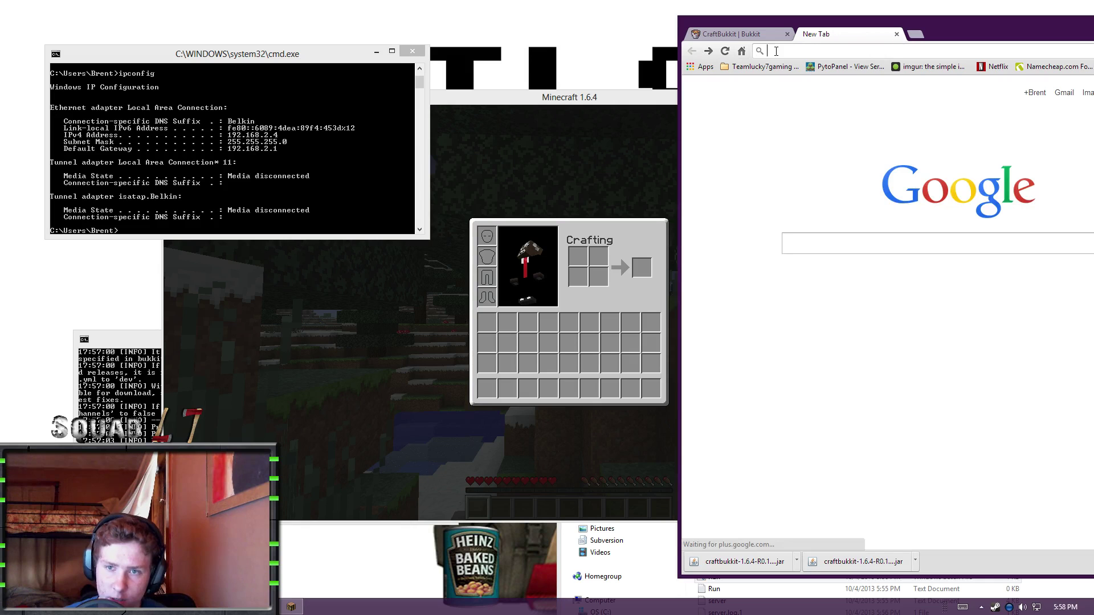
{"action": "left_click", "coordinate": [778, 52]}
{"action": "type", "text": "192.168.2."}
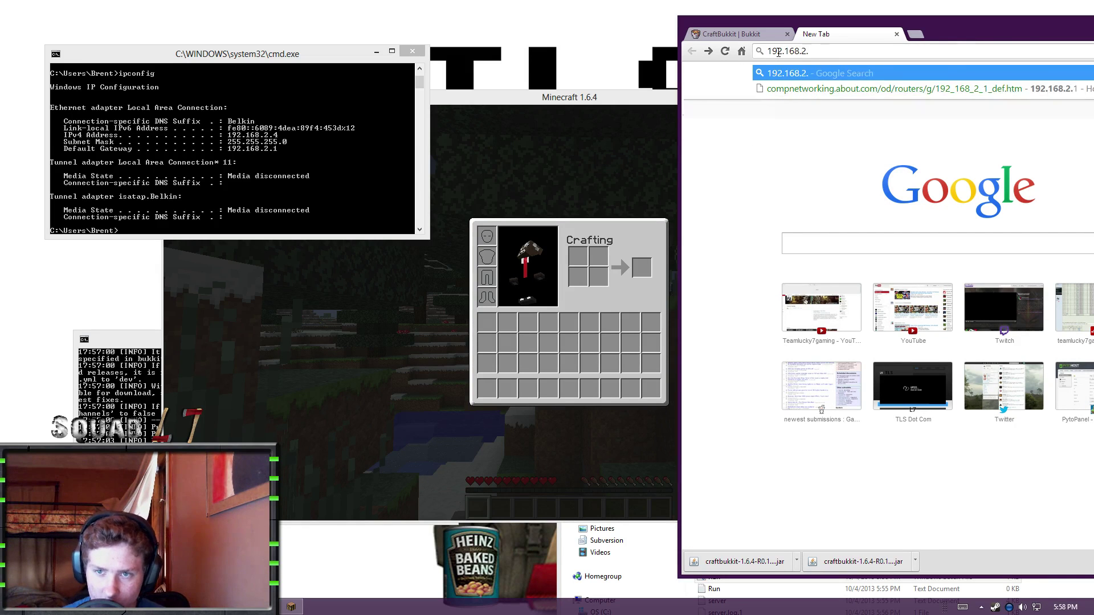
{"action": "type", "text": "1"}
{"action": "key", "text": "Return"}
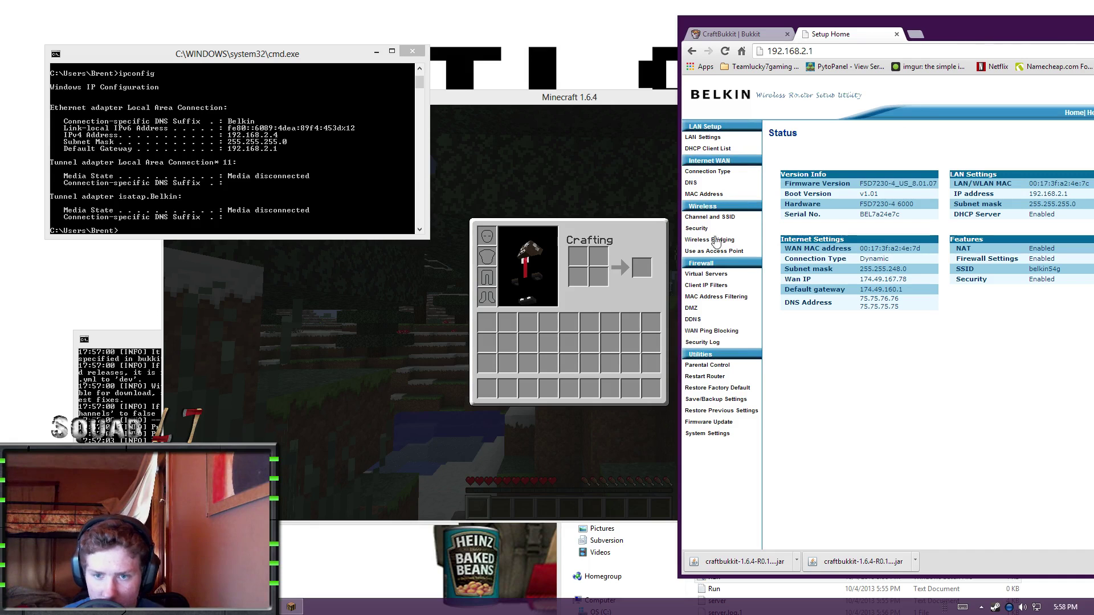